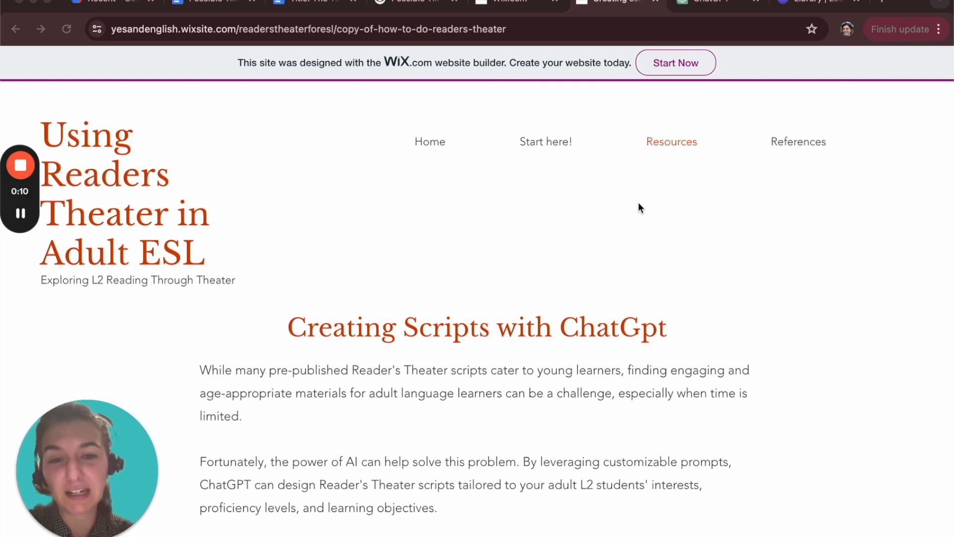
Read through the reusable Reader's Theater script prompt on the Creating Scripts with ChatGpt page.
{"action": "scroll", "coordinate": [639, 207], "scroll_direction": "down", "scroll_amount": 6}
{"action": "scroll", "coordinate": [640, 207], "scroll_direction": "down", "scroll_amount": 3}
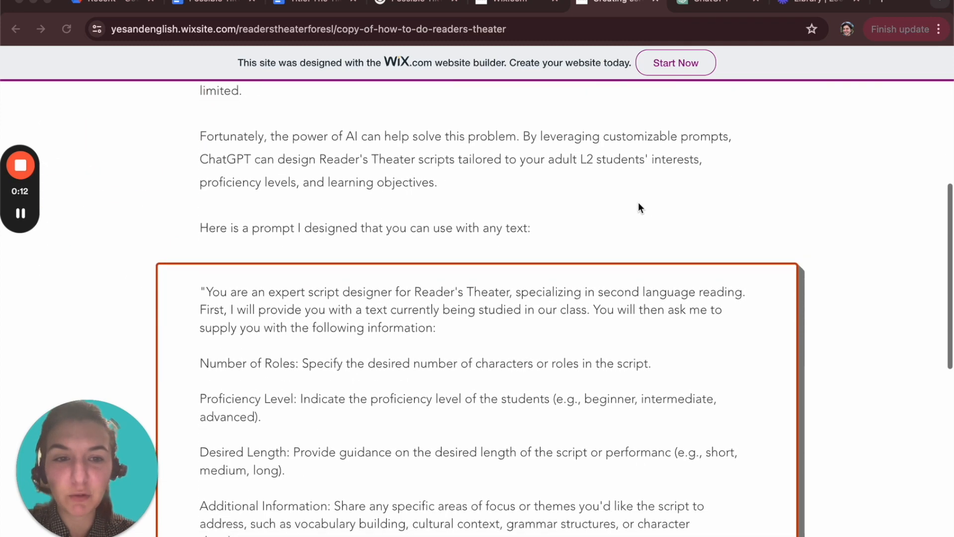
{"action": "scroll", "coordinate": [639, 208], "scroll_direction": "down", "scroll_amount": 1}
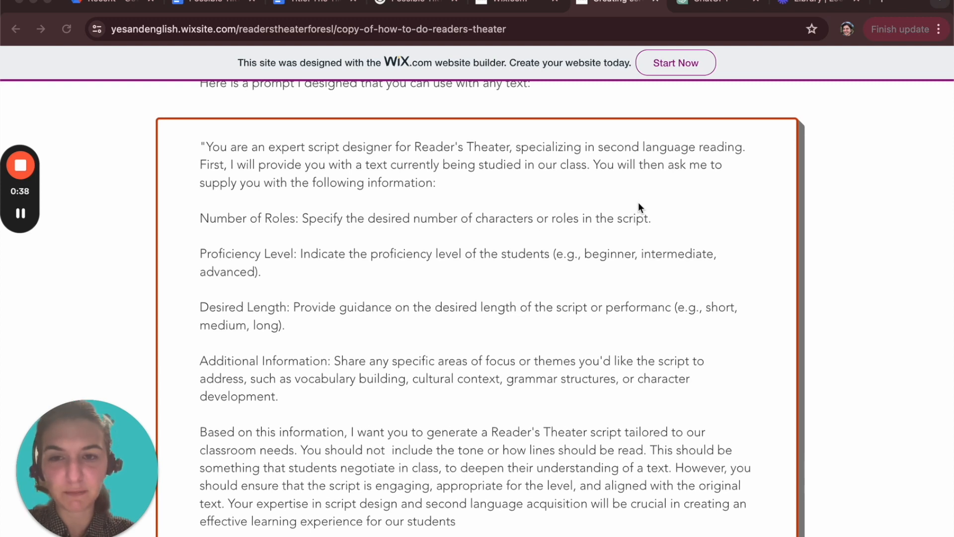
{"action": "scroll", "coordinate": [640, 206], "scroll_direction": "down", "scroll_amount": 1}
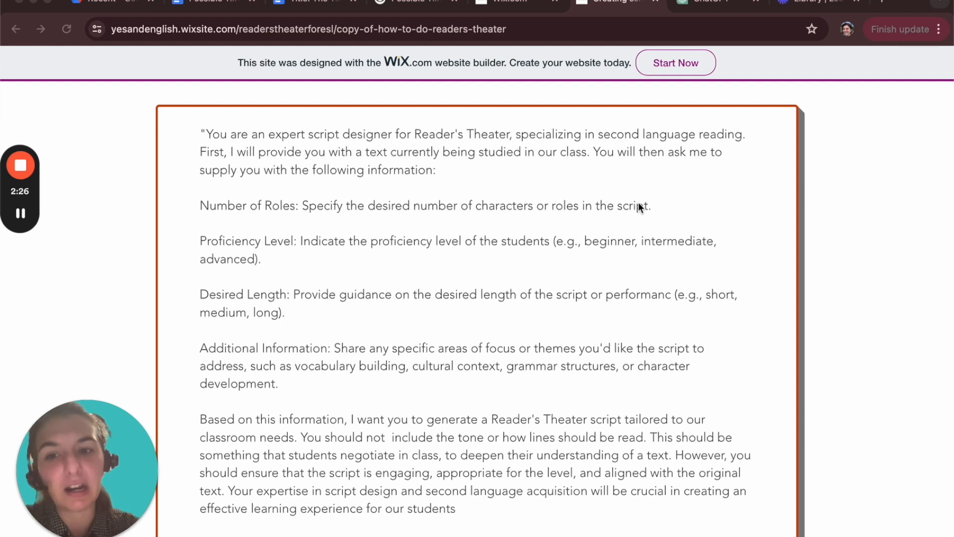
{"action": "scroll", "coordinate": [639, 207], "scroll_direction": "down", "scroll_amount": 1}
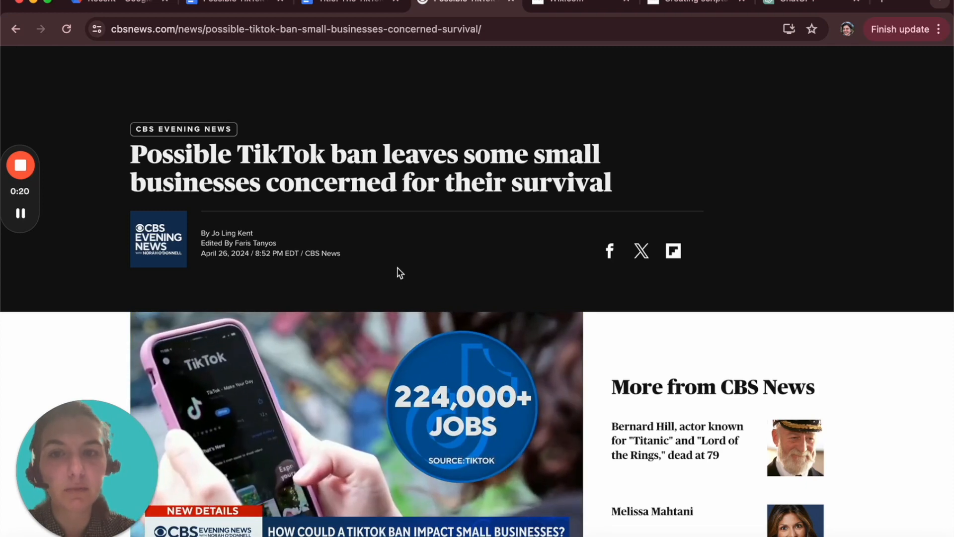
Look over the CBS News article about the possible TikTok ban and small businesses.
{"action": "scroll", "coordinate": [401, 273], "scroll_direction": "down", "scroll_amount": 1}
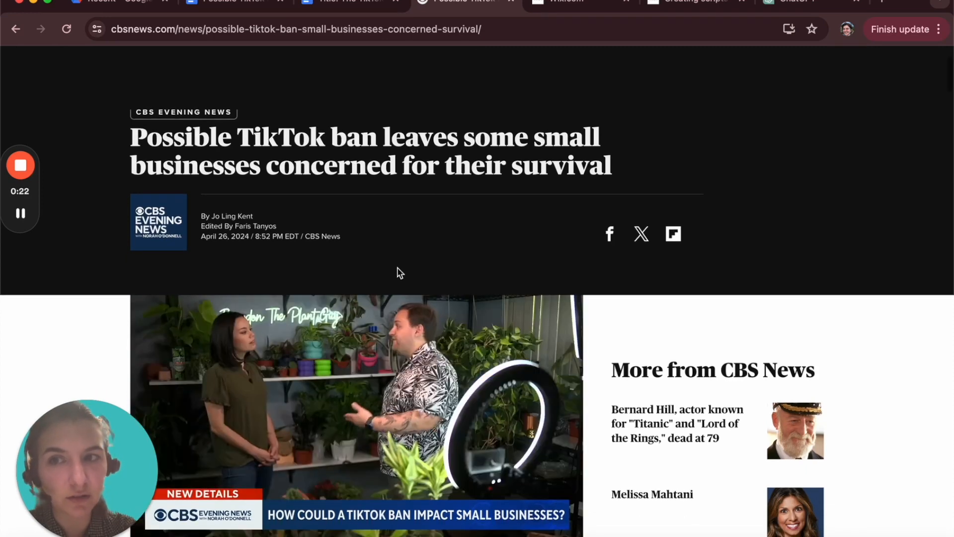
{"action": "scroll", "coordinate": [400, 273], "scroll_direction": "up", "scroll_amount": 3}
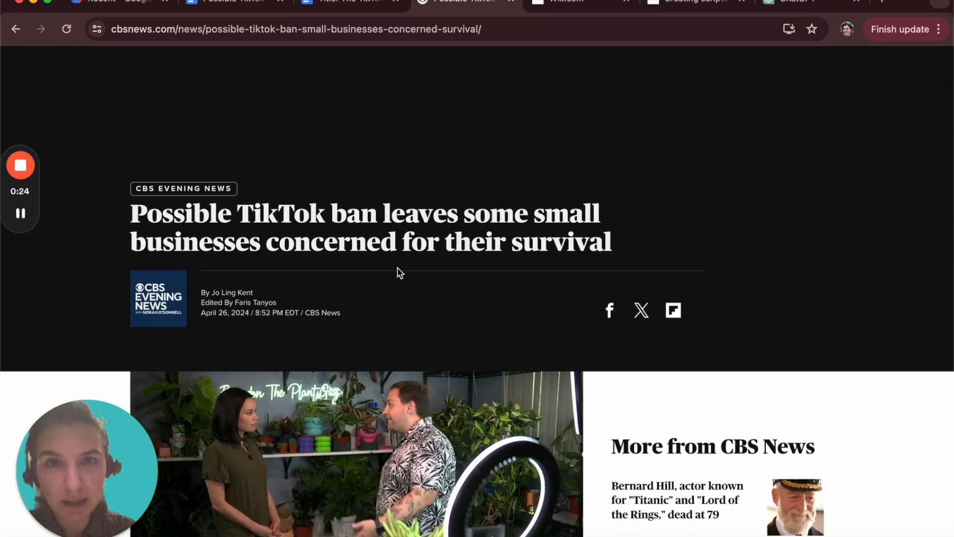
{"action": "scroll", "coordinate": [400, 273], "scroll_direction": "down", "scroll_amount": 5}
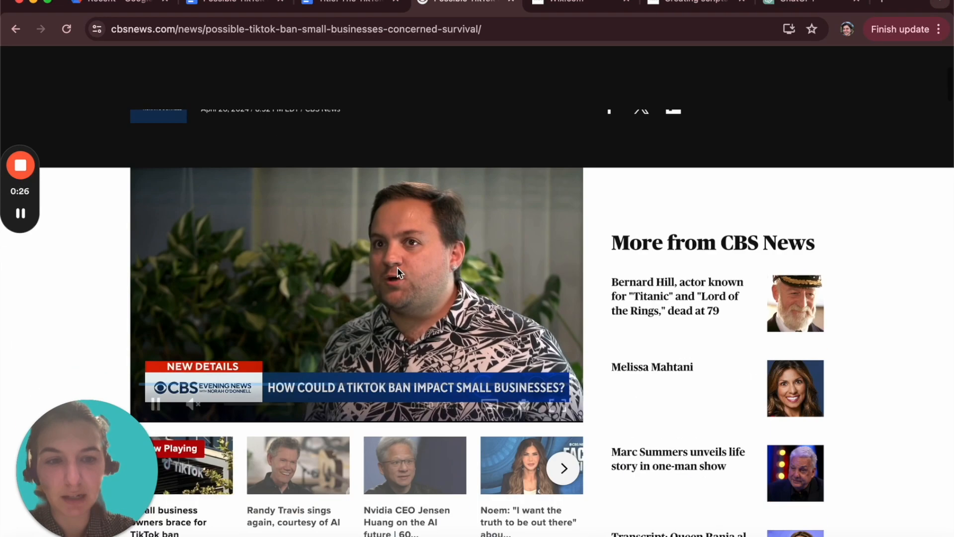
{"action": "scroll", "coordinate": [400, 272], "scroll_direction": "down", "scroll_amount": 10}
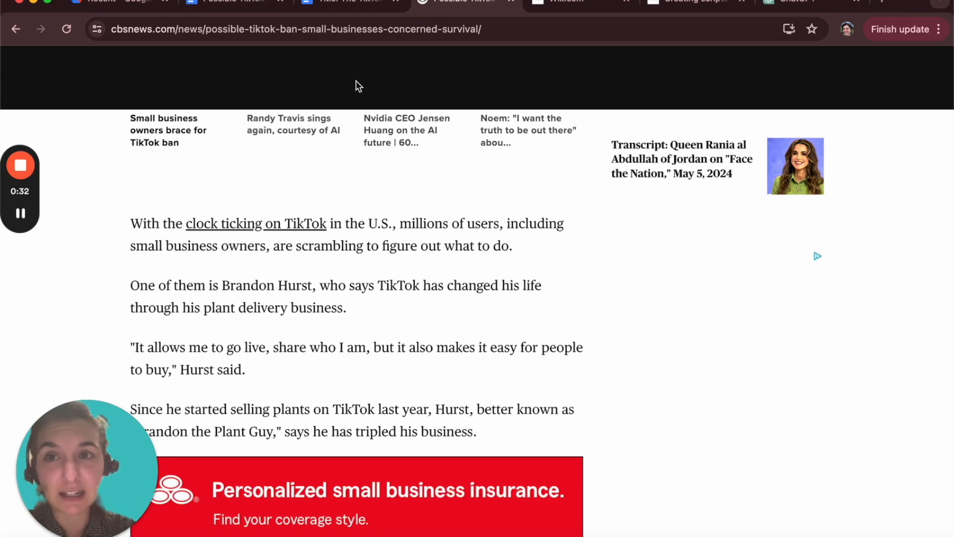
Open the Google Docs copy of the TikTok ban article and skim it from beginning to end.
{"action": "left_click", "coordinate": [257, 8]}
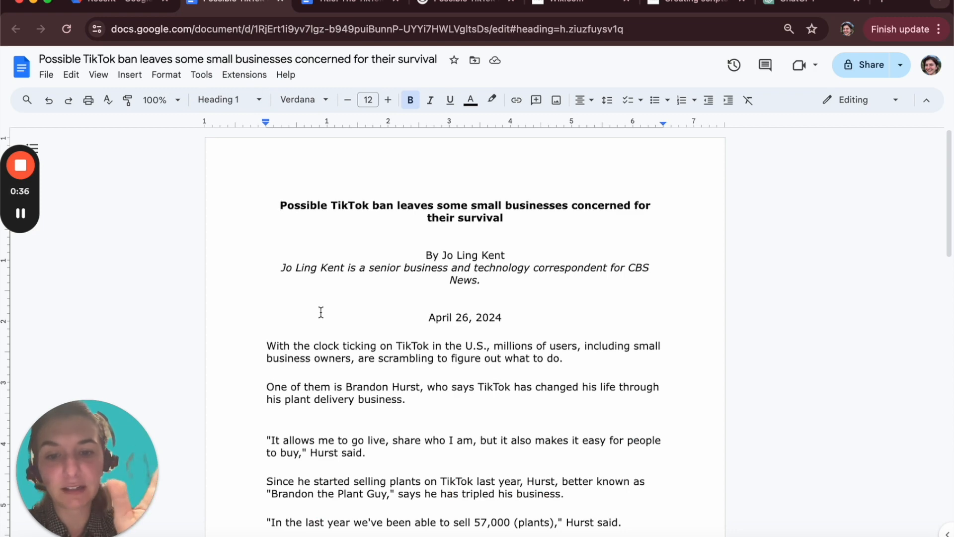
{"action": "scroll", "coordinate": [420, 351], "scroll_direction": "down", "scroll_amount": 10}
{"action": "scroll", "coordinate": [419, 351], "scroll_direction": "down", "scroll_amount": 10}
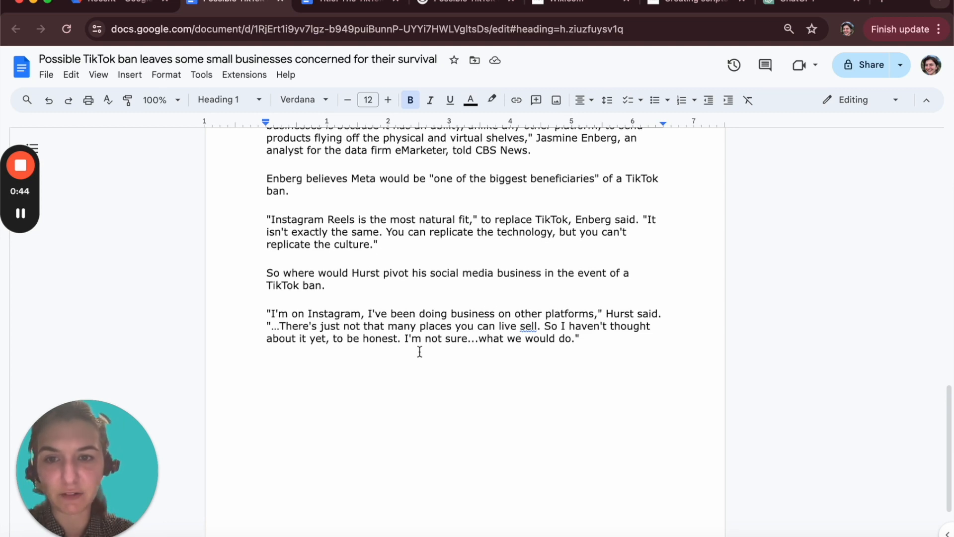
{"action": "scroll", "coordinate": [419, 351], "scroll_direction": "up", "scroll_amount": 20}
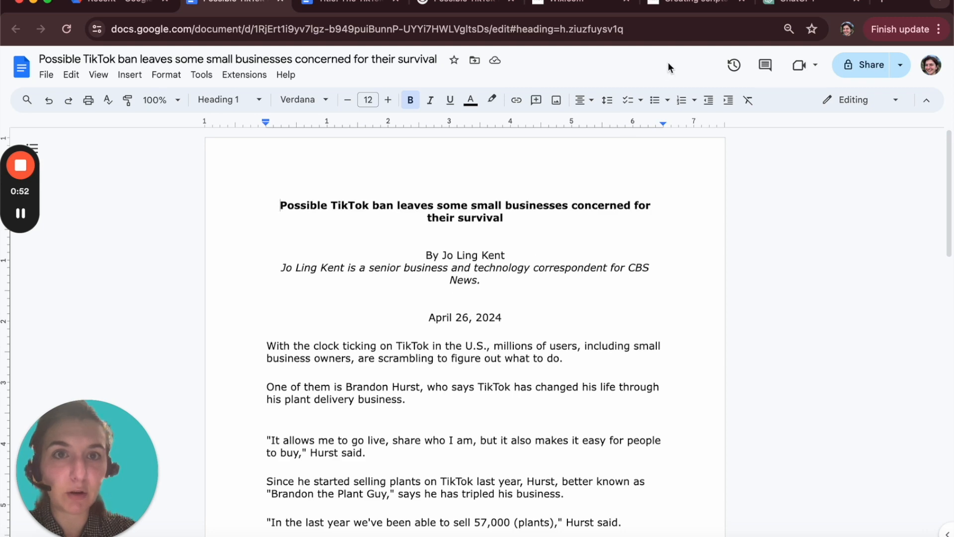
Copy the Reader's Theater script prompt from the Wix page and paste it into a new ChatGPT message.
{"action": "left_click", "coordinate": [711, 2]}
{"action": "left_click_drag", "start_coordinate": [326, 442], "coordinate": [208, 186]}
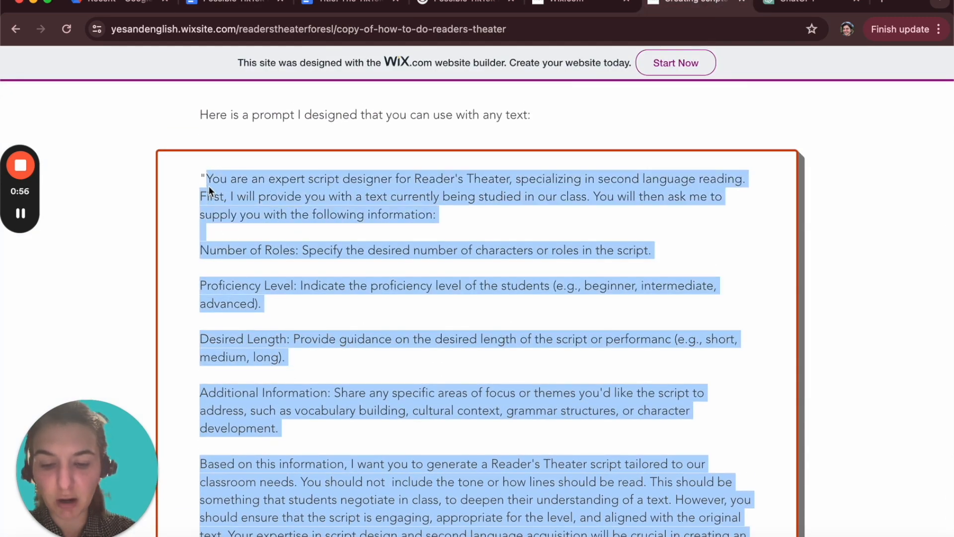
{"action": "left_click", "coordinate": [815, 6]}
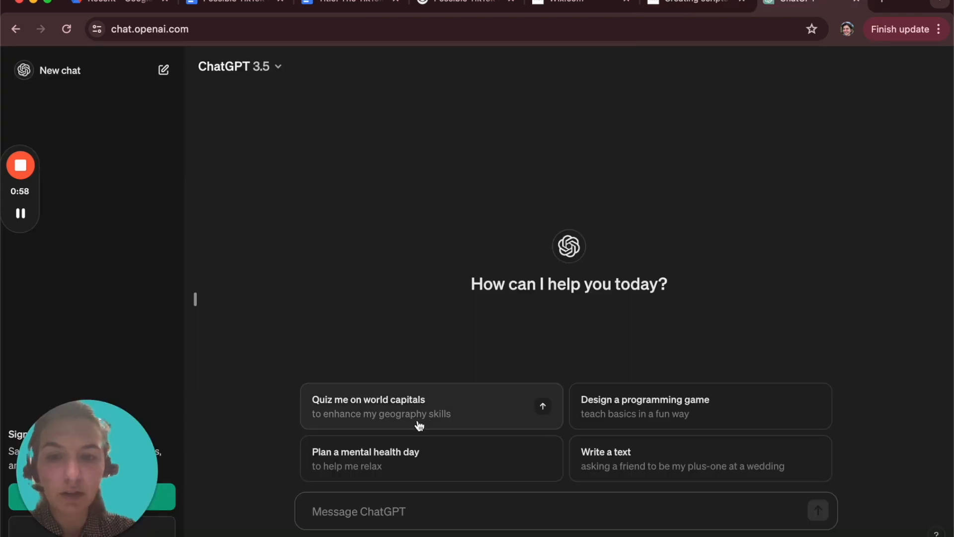
{"action": "key", "text": "super+v"}
Remove the stray characters around the end of the pasted prompt, send it, and view the reply.
{"action": "left_click", "coordinate": [344, 491]}
{"action": "key", "text": "BackSpace"}
{"action": "key", "text": "BackSpace"}
{"action": "left_click", "coordinate": [446, 512]}
{"action": "key", "text": "BackSpace"}
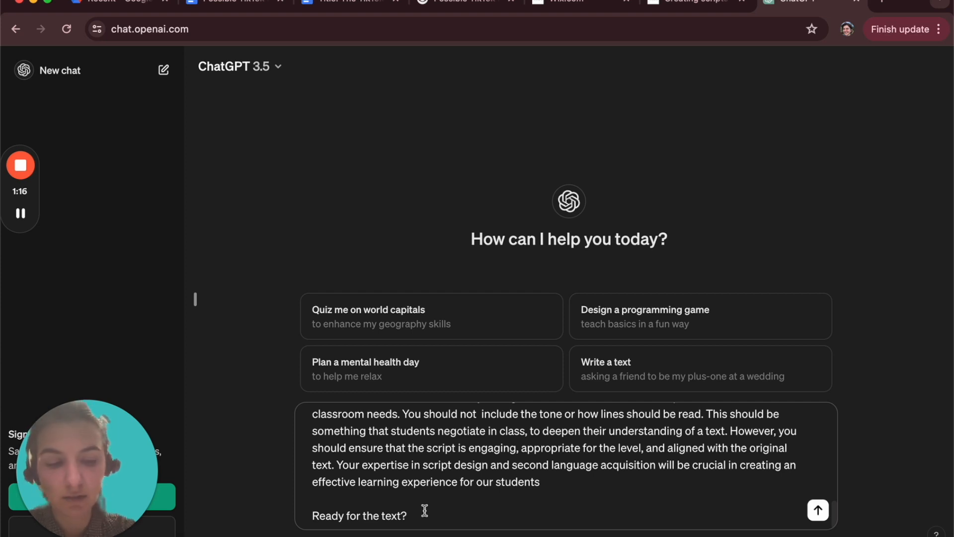
{"action": "key", "text": "Return"}
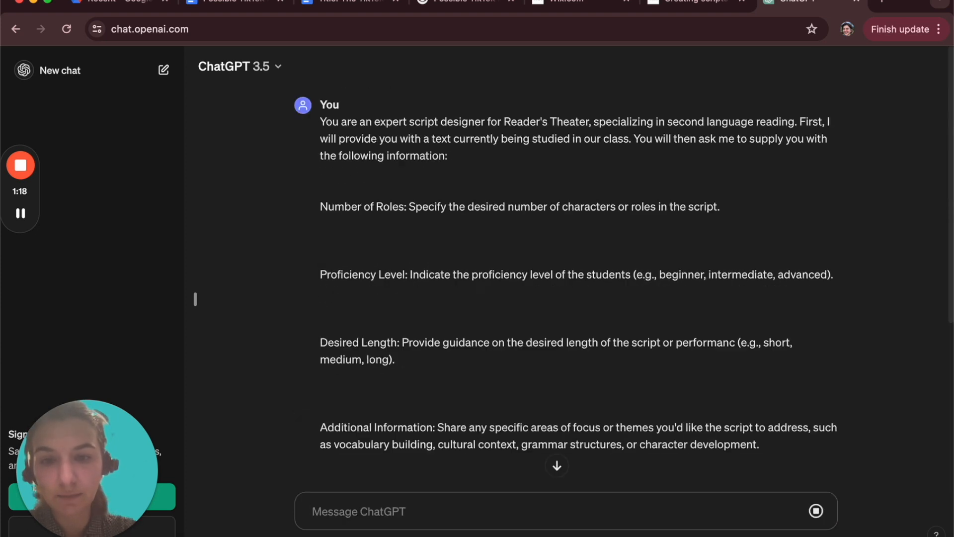
{"action": "scroll", "coordinate": [413, 427], "scroll_direction": "down", "scroll_amount": 7}
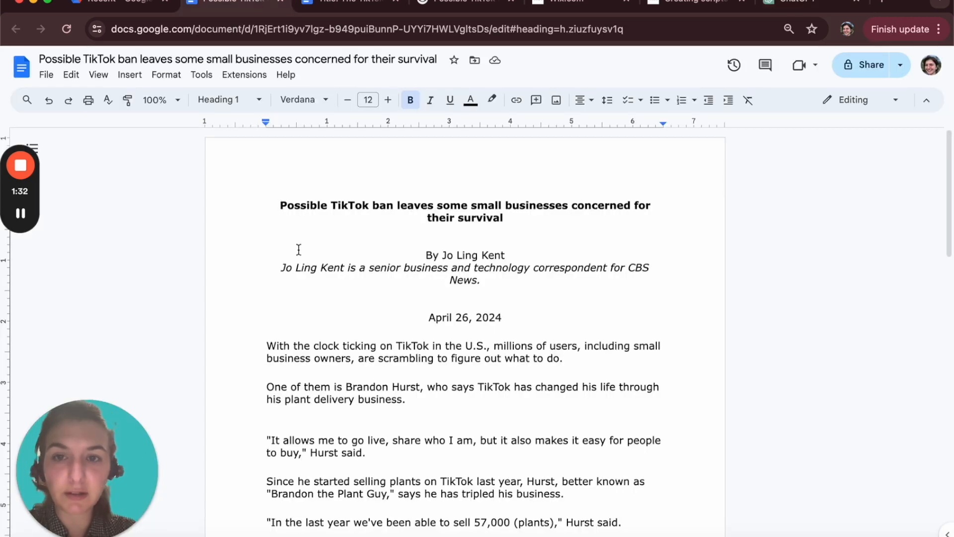
Copy the full TikTok ban article text from the Google Docs document and send it to ChatGPT.
{"action": "left_click_drag", "start_coordinate": [263, 193], "coordinate": [405, 399]}
{"action": "scroll", "coordinate": [386, 408], "scroll_direction": "down", "scroll_amount": 10}
{"action": "scroll", "coordinate": [386, 407], "scroll_direction": "down", "scroll_amount": 7}
{"action": "key", "text": "super+a"}
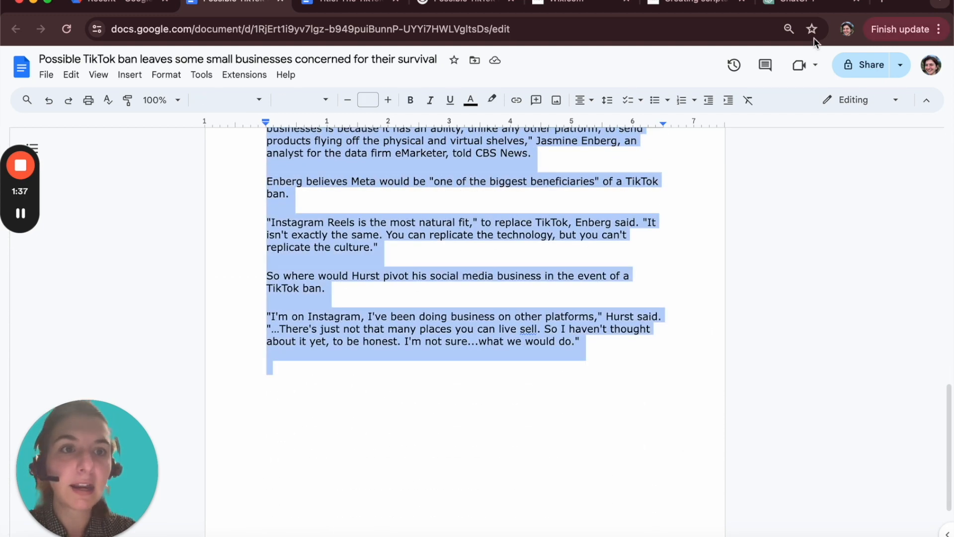
{"action": "left_click", "coordinate": [791, 7]}
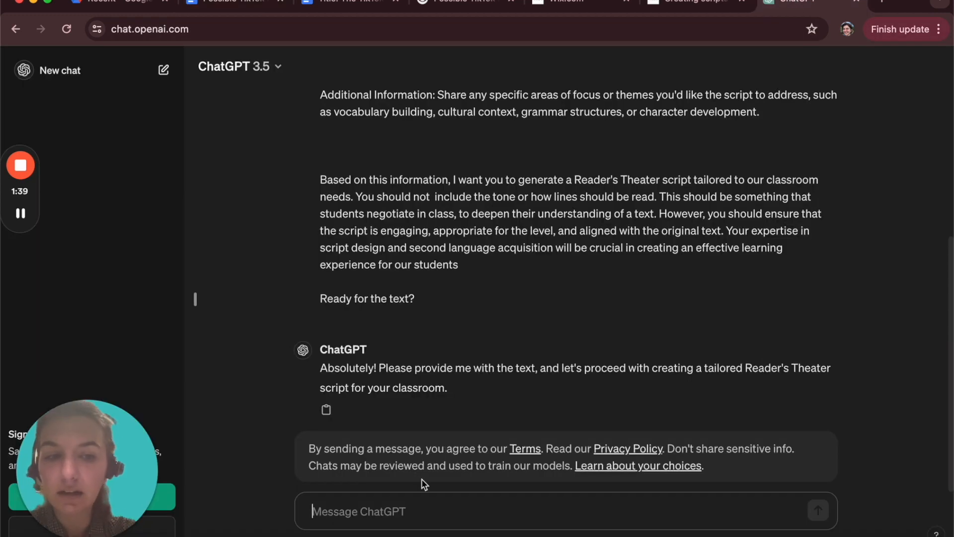
{"action": "key", "text": "super+v"}
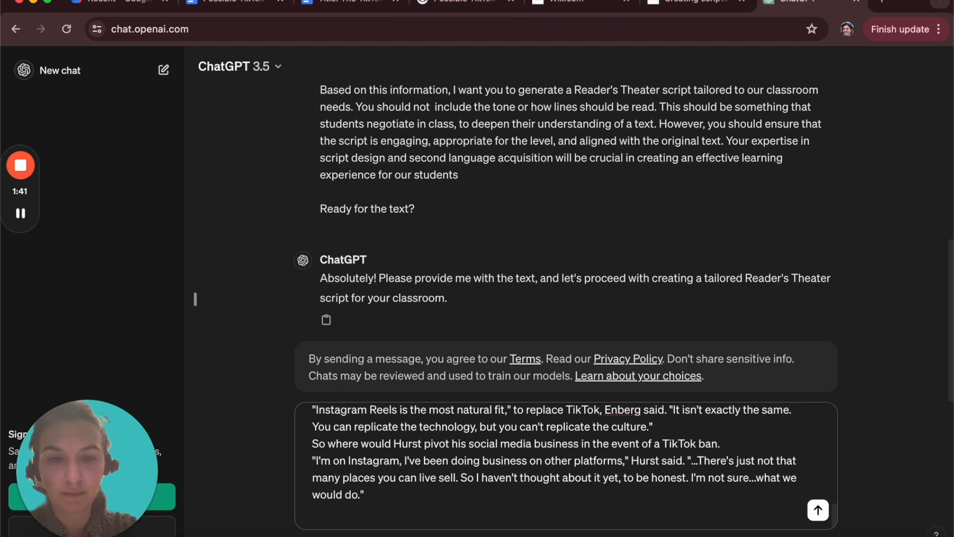
{"action": "key", "text": "Return"}
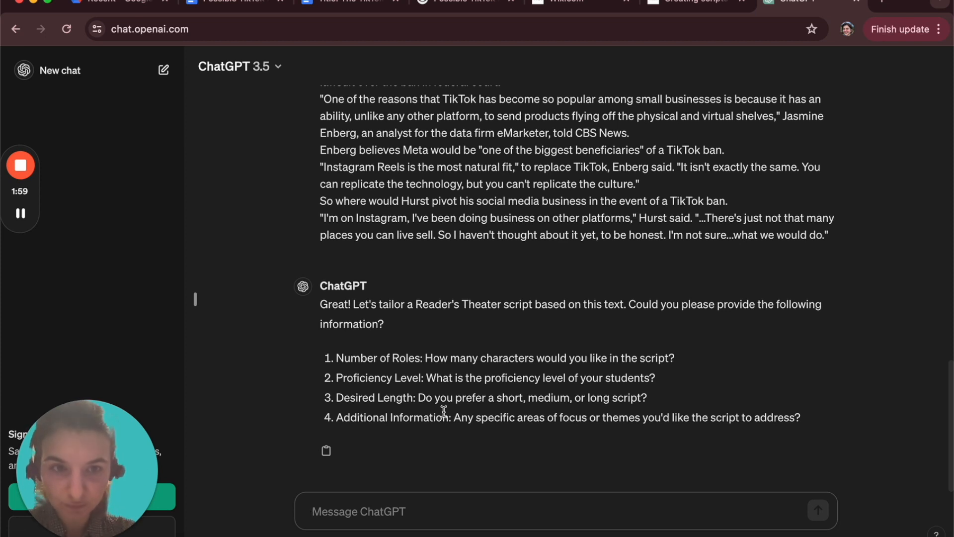
Answer the first three questions in the message as "1. 5. 2. upper-intermediate 3. short".
{"action": "type", "text": "1"}
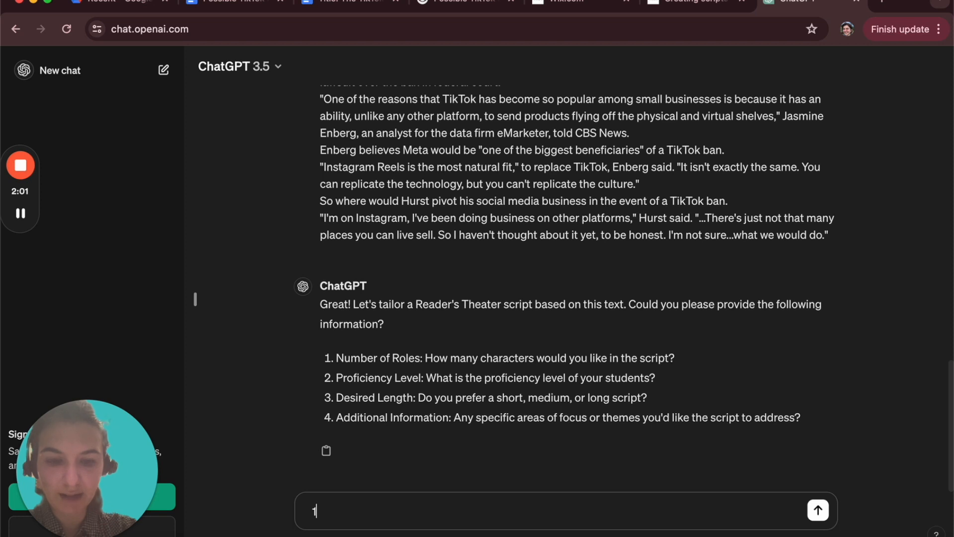
{"action": "type", "text": "."}
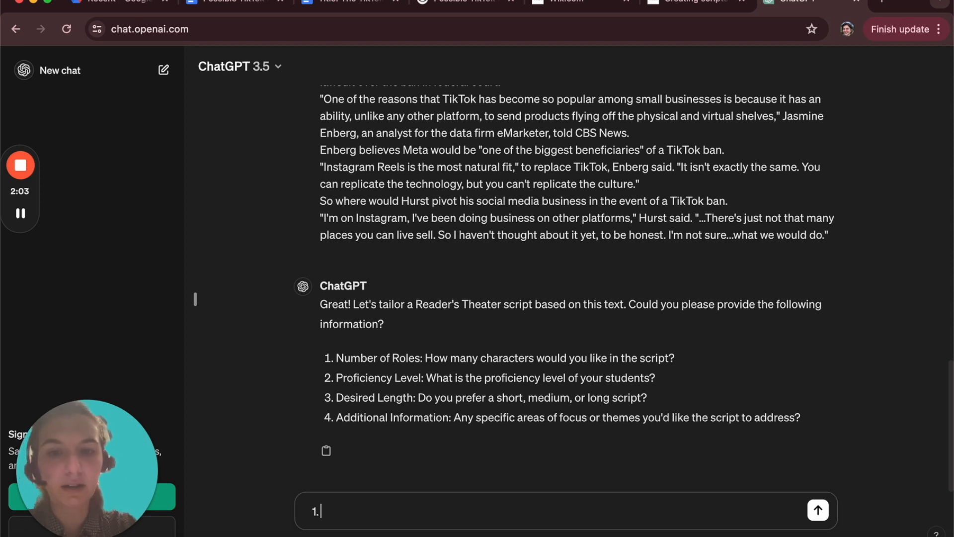
{"action": "type", "text": " 5."}
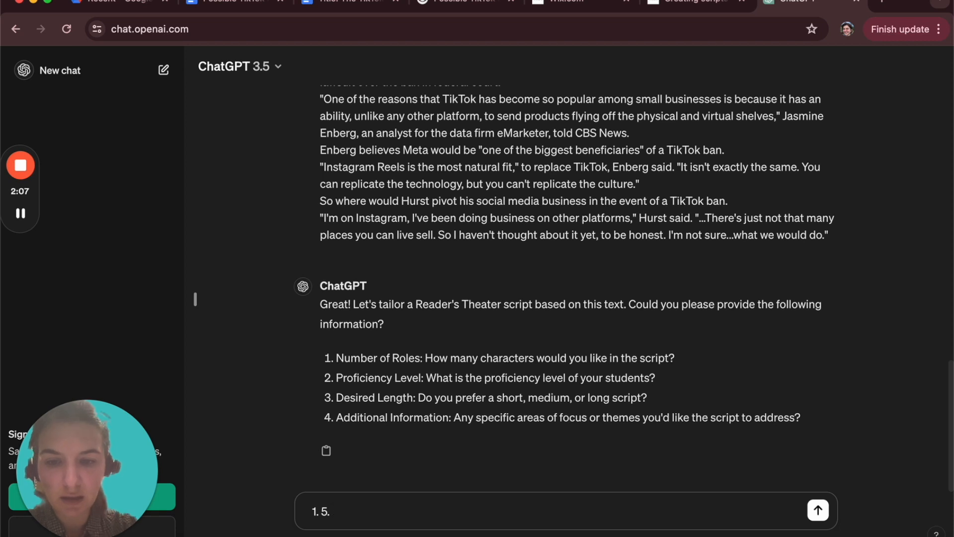
{"action": "key", "text": "BackSpace"}
{"action": "type", "text": ". 2."}
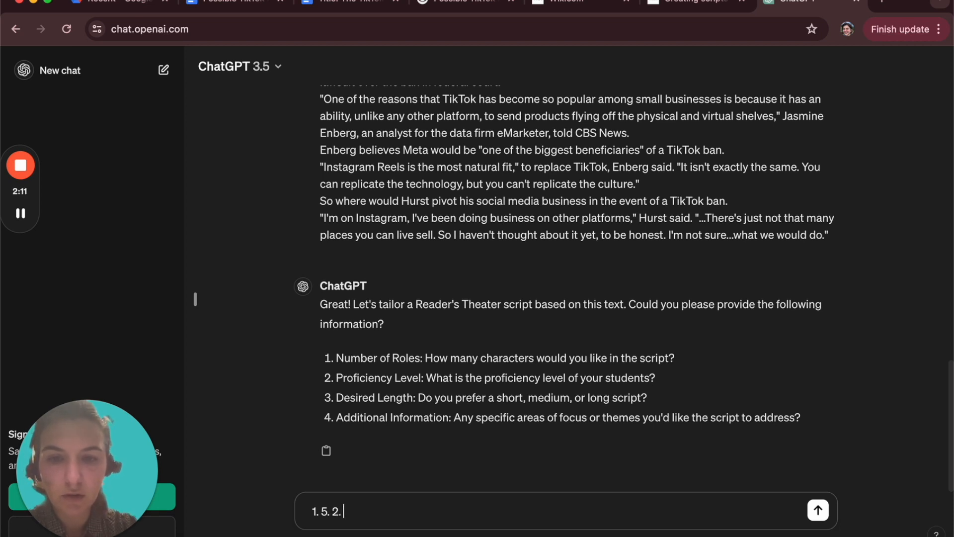
{"action": "type", "text": " upper"}
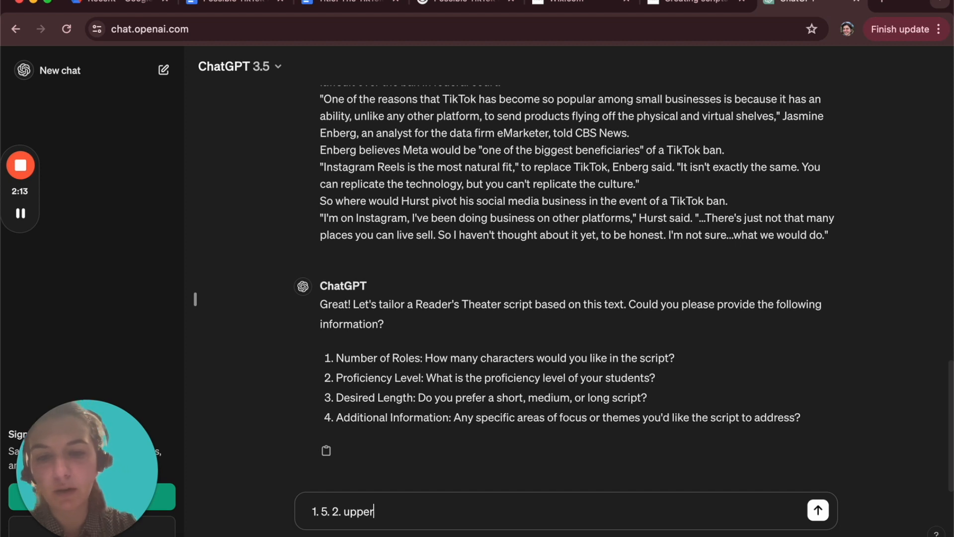
{"action": "type", "text": "-intermedika"}
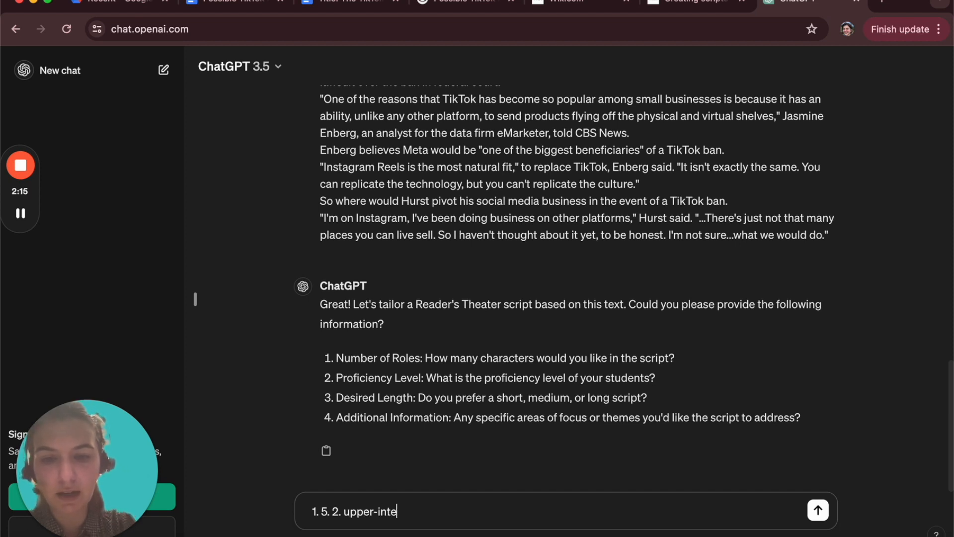
{"action": "key", "text": "BackSpace"}
{"action": "key", "text": "BackSpace"}
{"action": "type", "text": "ate 3"}
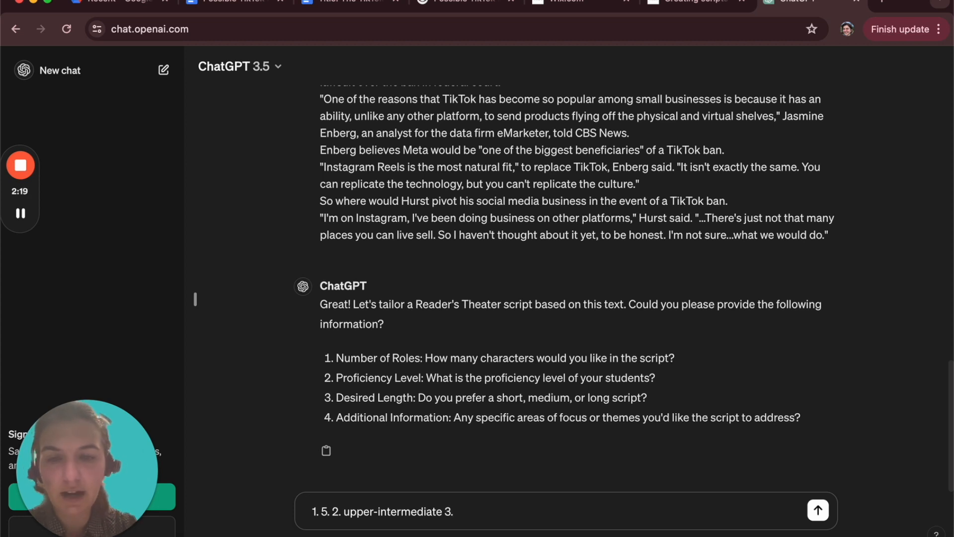
{"action": "type", "text": ". short"}
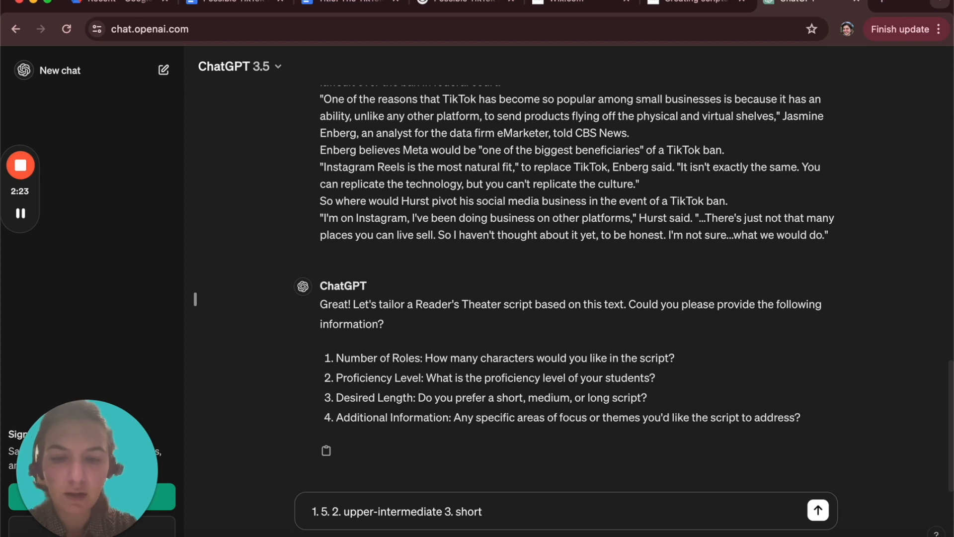
Begin the fourth answer in the message with "4. as a class, we have been working on the grammar structure would + infinitive".
{"action": "type", "text": " 4."}
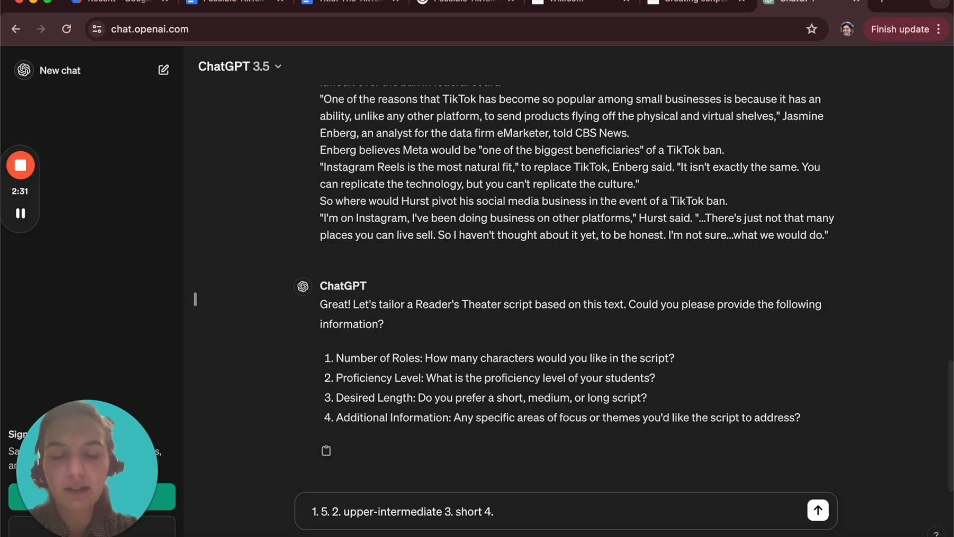
{"action": "type", "text": "a"}
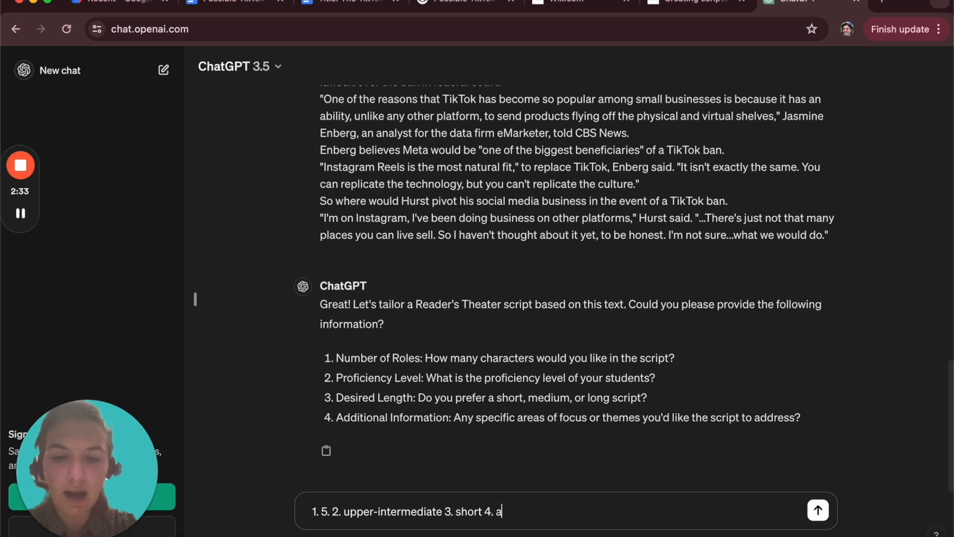
{"action": "type", "text": "s a class, we "}
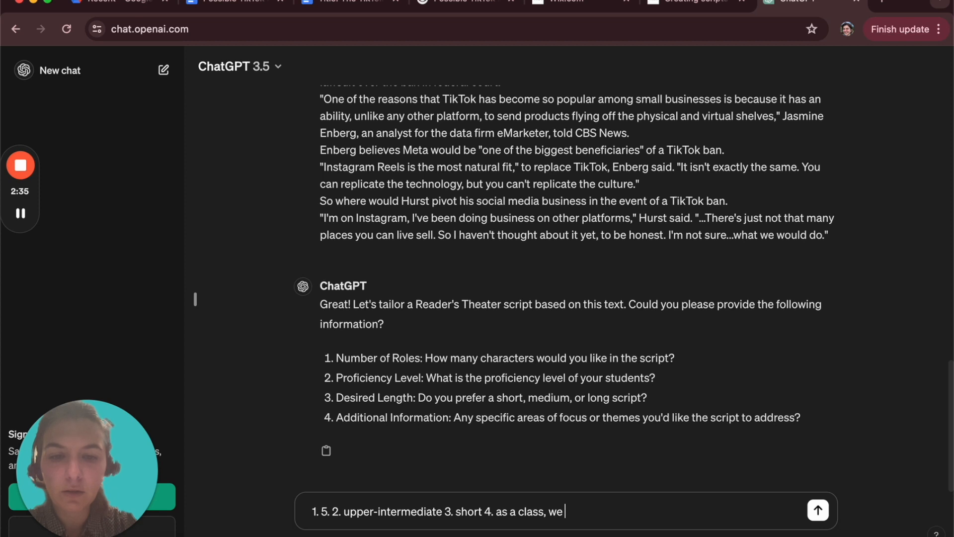
{"action": "type", "text": "have been workinmg"}
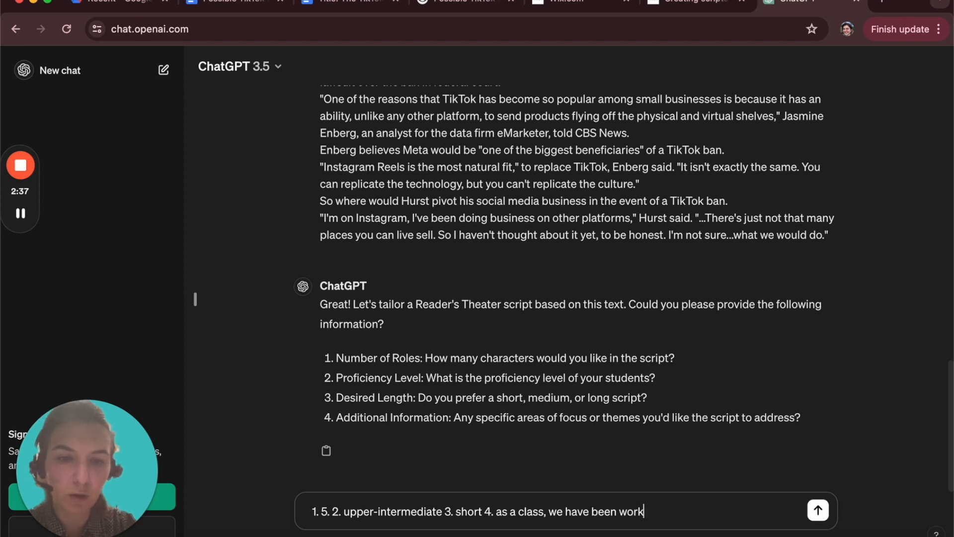
{"action": "key", "text": "BackSpace"}
{"action": "key", "text": "BackSpace"}
{"action": "key", "text": "BackSpace"}
{"action": "type", "text": "g on"}
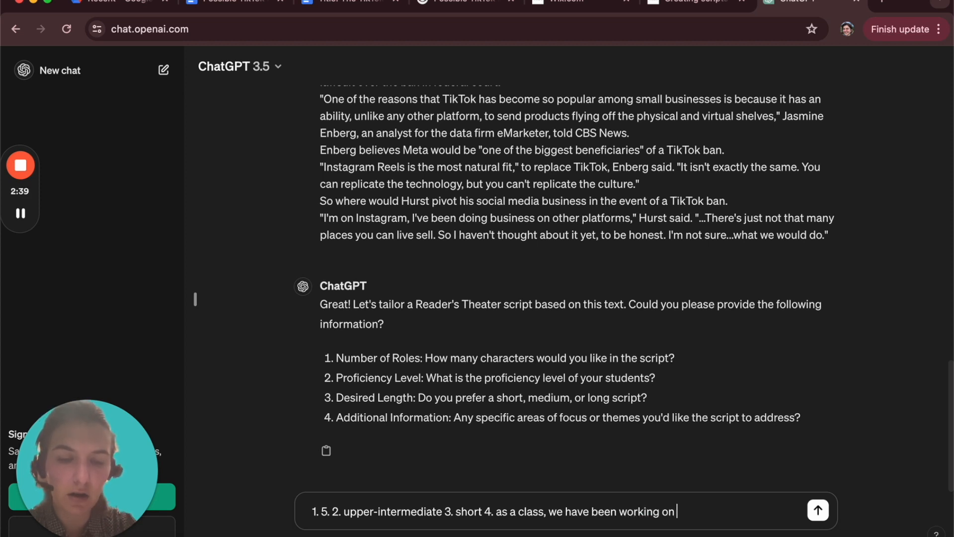
{"action": "type", "text": " the gr"}
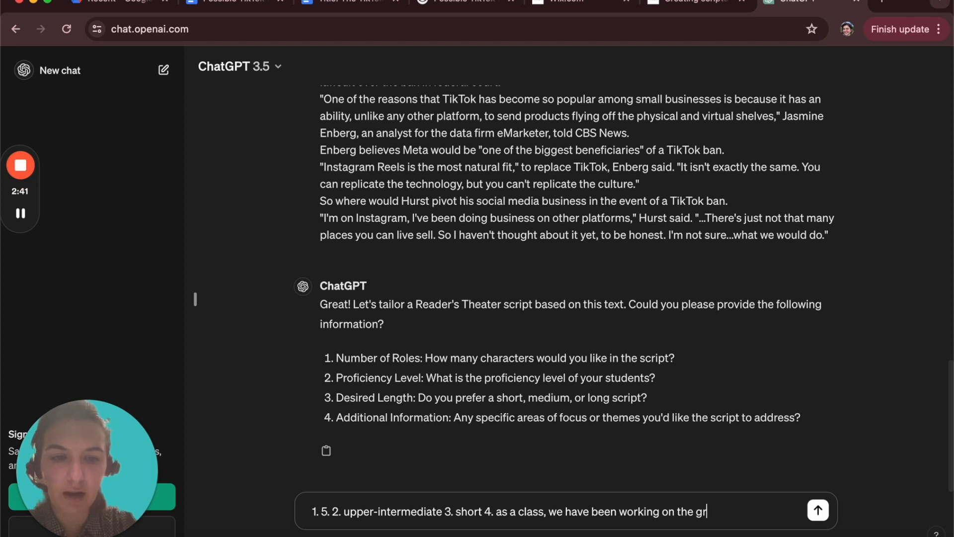
{"action": "type", "text": "ammar stro"}
{"action": "type", "text": "ucture would"}
{"action": "type", "text": " +"}
{"action": "type", "text": " infiniti"}
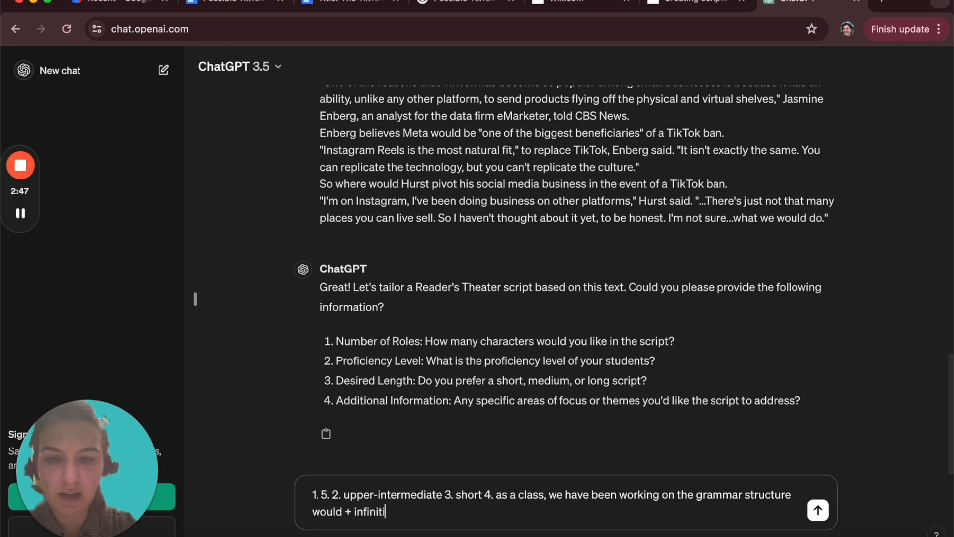
Finish the fourth answer with "so please include a few of these structures inside of the script" and send the message.
{"action": "type", "text": "ve so please inclu"}
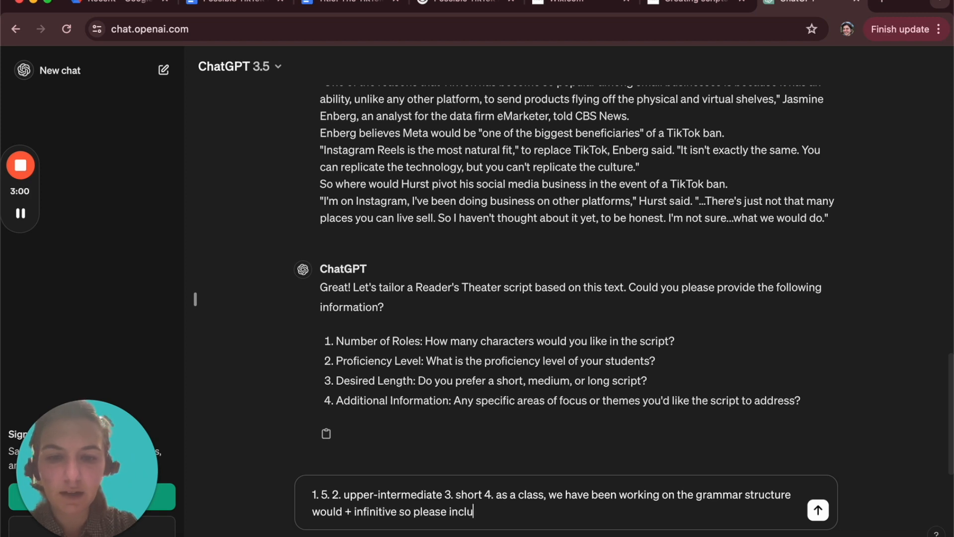
{"action": "type", "text": "de a few of these i"}
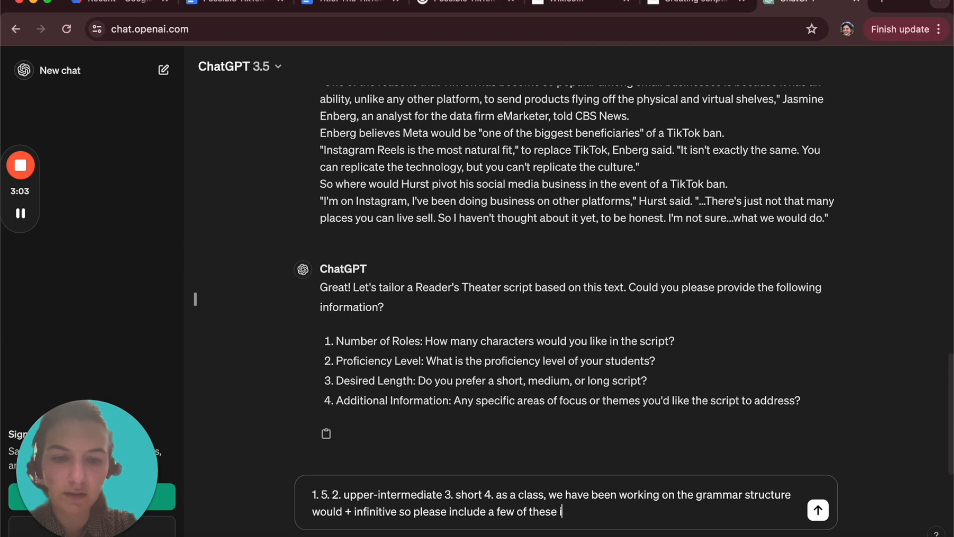
{"action": "key", "text": "BackSpace"}
{"action": "type", "text": "structures i"}
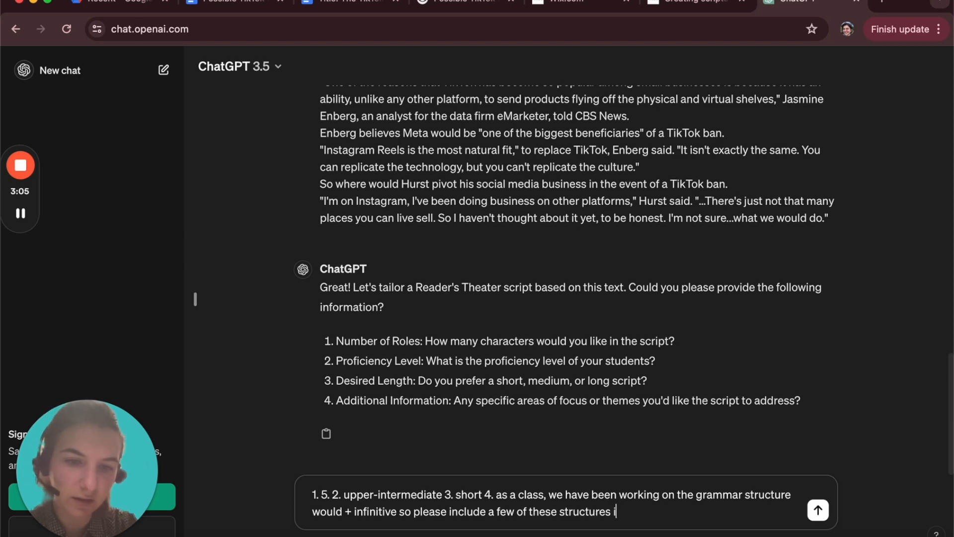
{"action": "type", "text": "nside of the script"}
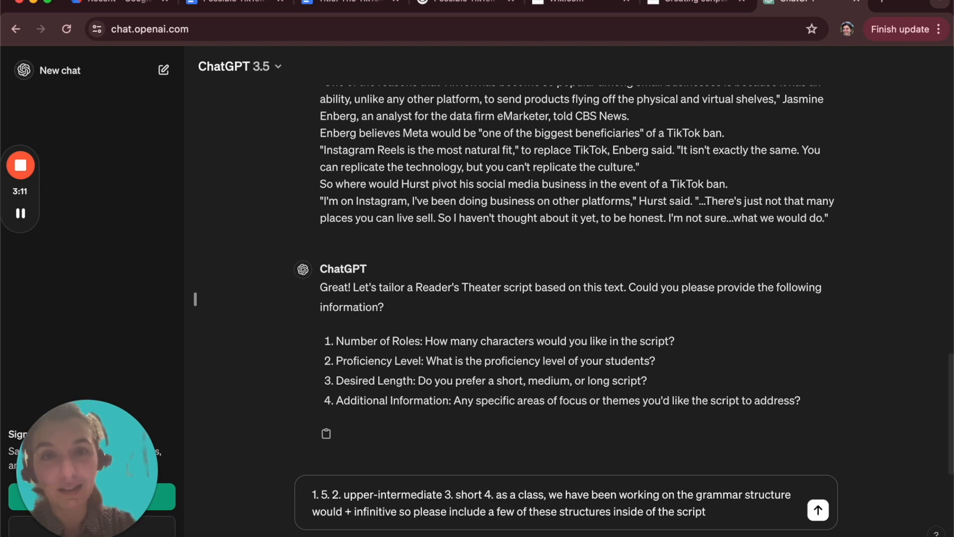
{"action": "key", "text": "Return"}
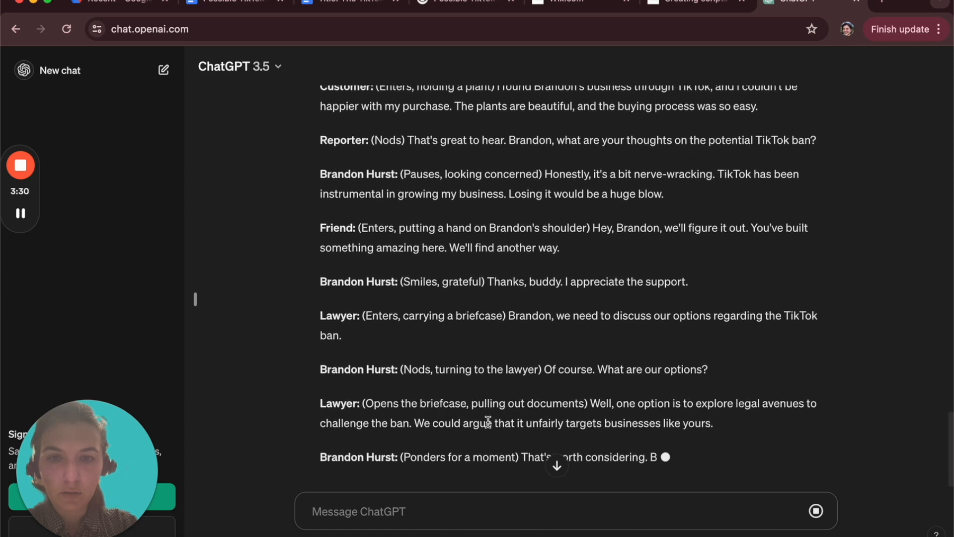
Read through the generated Reader's Theater script, checking the scene description, the characters' lines and the use of the requested grammar structure.
{"action": "scroll", "coordinate": [490, 427], "scroll_direction": "up", "scroll_amount": 10}
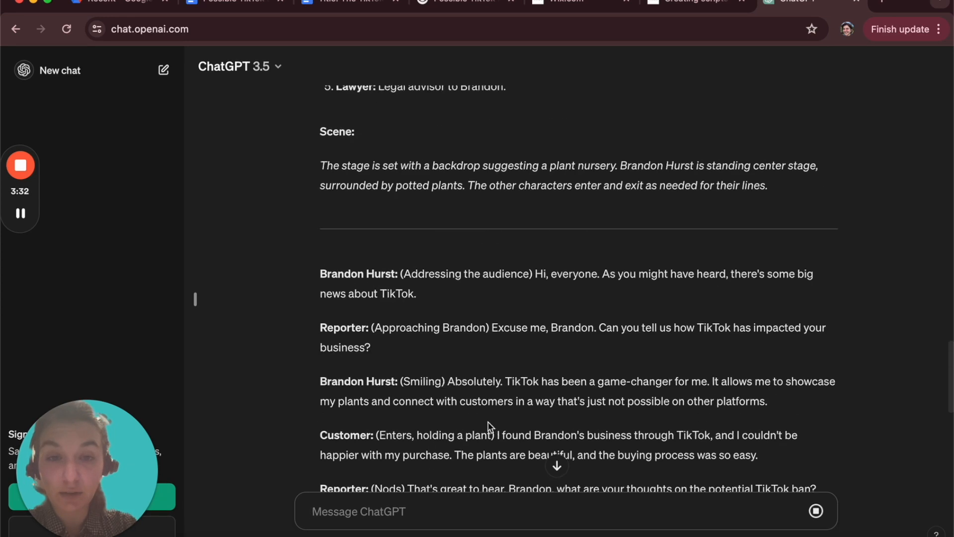
{"action": "scroll", "coordinate": [489, 426], "scroll_direction": "up", "scroll_amount": 1}
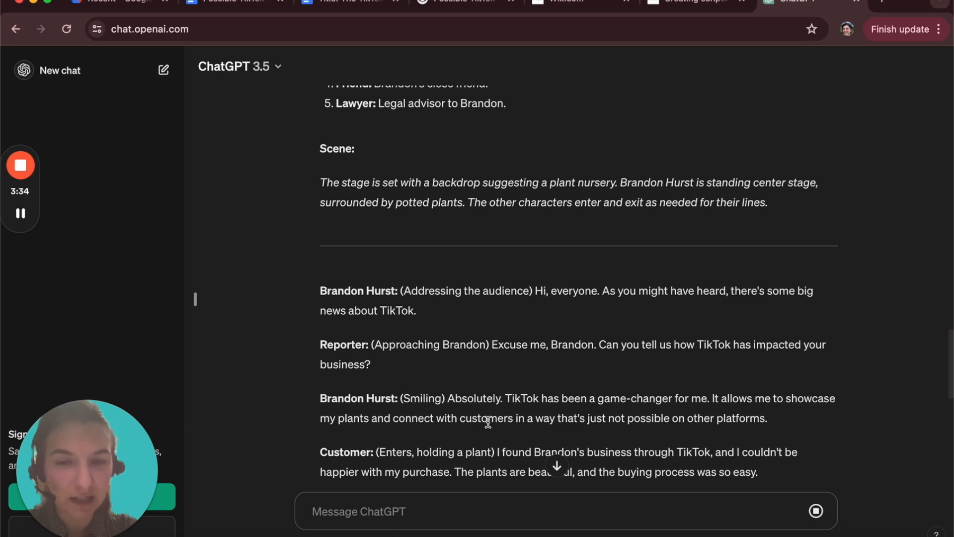
{"action": "scroll", "coordinate": [488, 422], "scroll_direction": "down", "scroll_amount": 10}
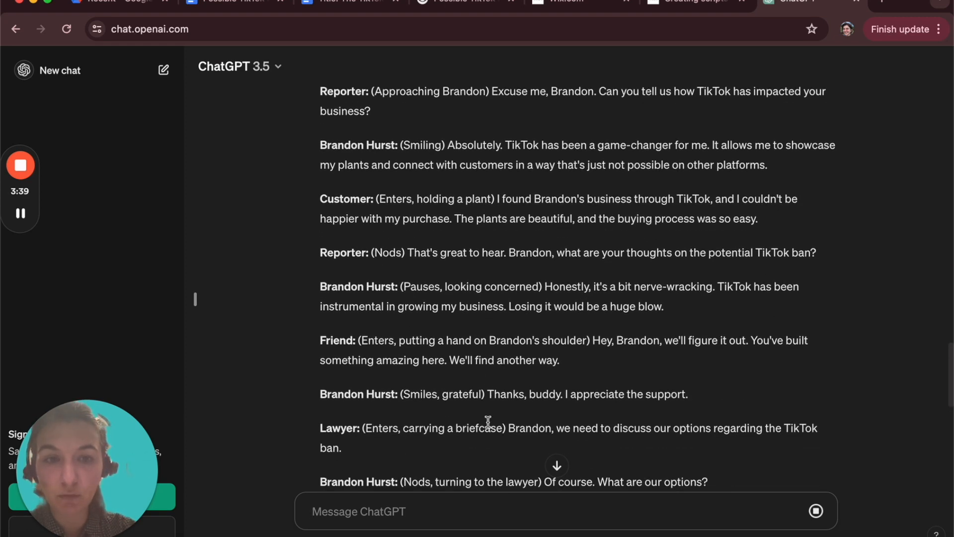
{"action": "scroll", "coordinate": [488, 422], "scroll_direction": "down", "scroll_amount": 1}
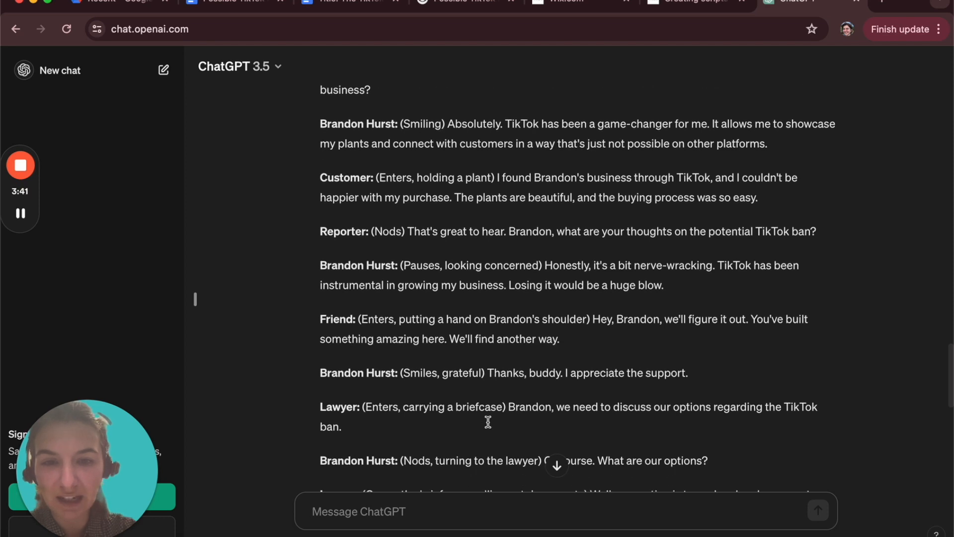
{"action": "scroll", "coordinate": [491, 427], "scroll_direction": "down", "scroll_amount": 1}
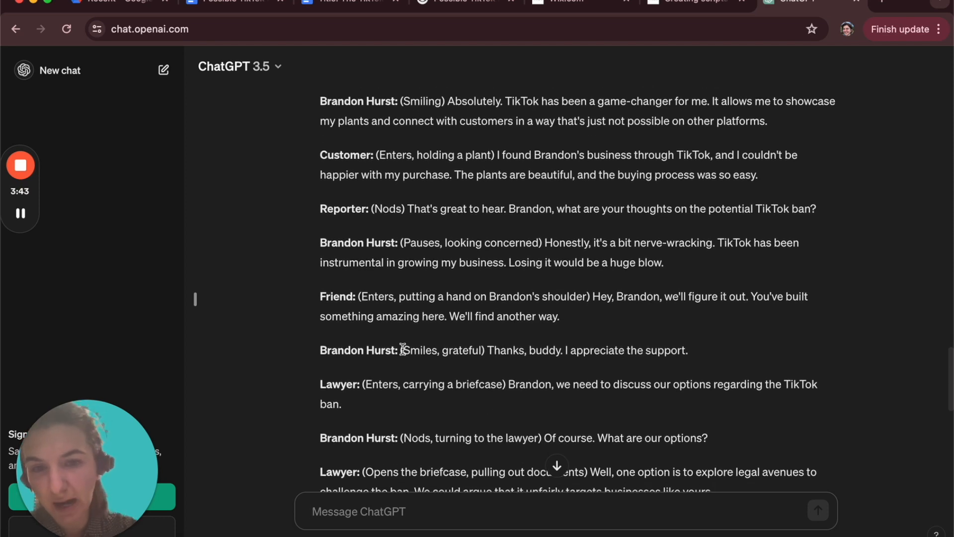
{"action": "scroll", "coordinate": [493, 345], "scroll_direction": "down", "scroll_amount": 3}
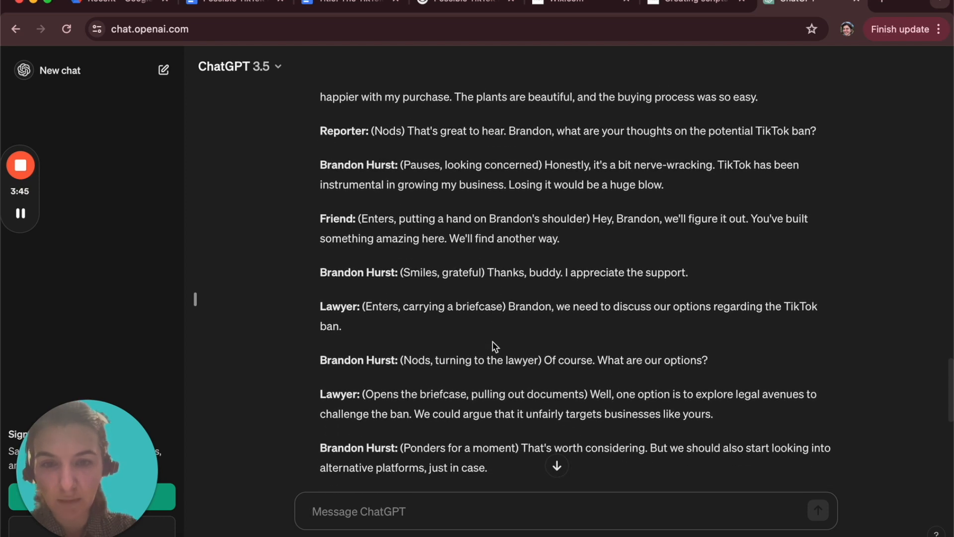
{"action": "scroll", "coordinate": [494, 346], "scroll_direction": "down", "scroll_amount": 1}
{"action": "scroll", "coordinate": [492, 298], "scroll_direction": "down", "scroll_amount": 3}
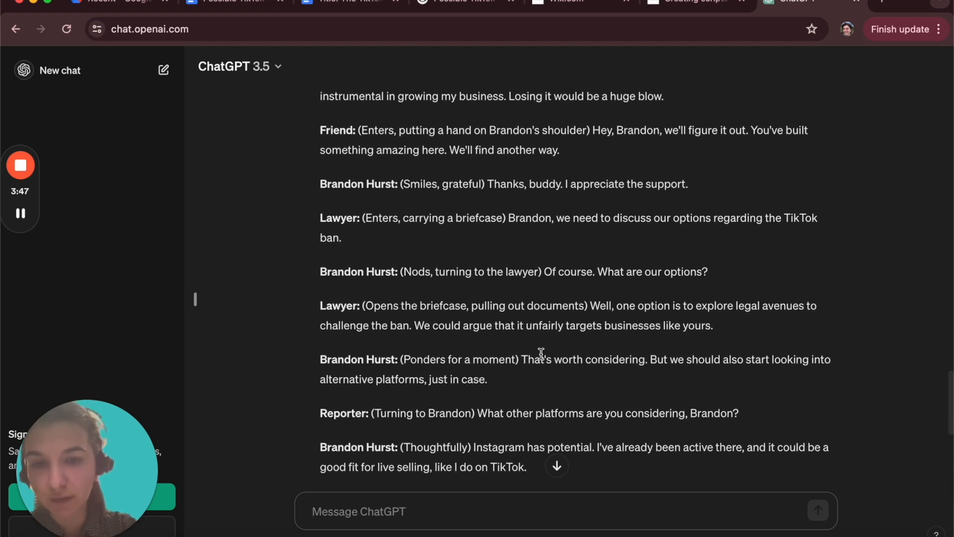
{"action": "scroll", "coordinate": [542, 354], "scroll_direction": "up", "scroll_amount": 10}
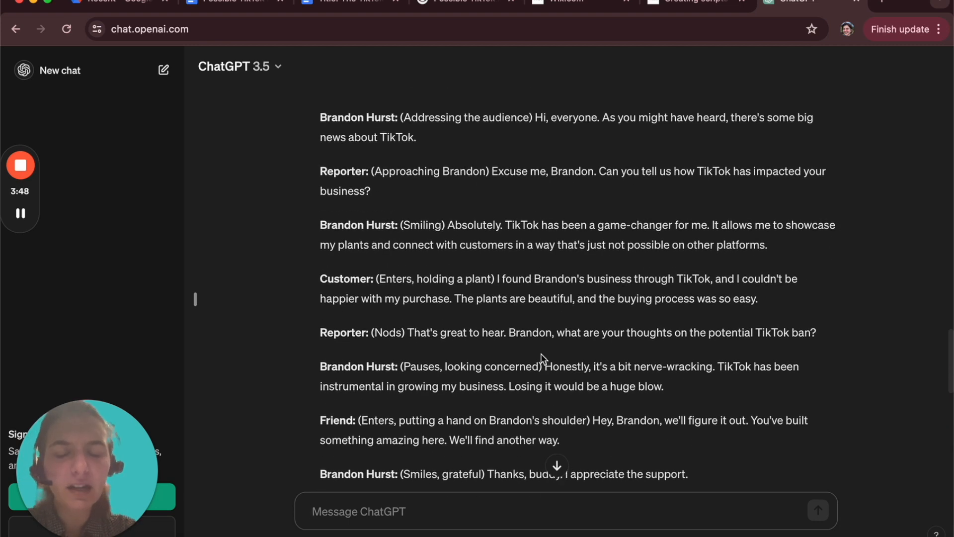
{"action": "scroll", "coordinate": [540, 354], "scroll_direction": "up", "scroll_amount": 4}
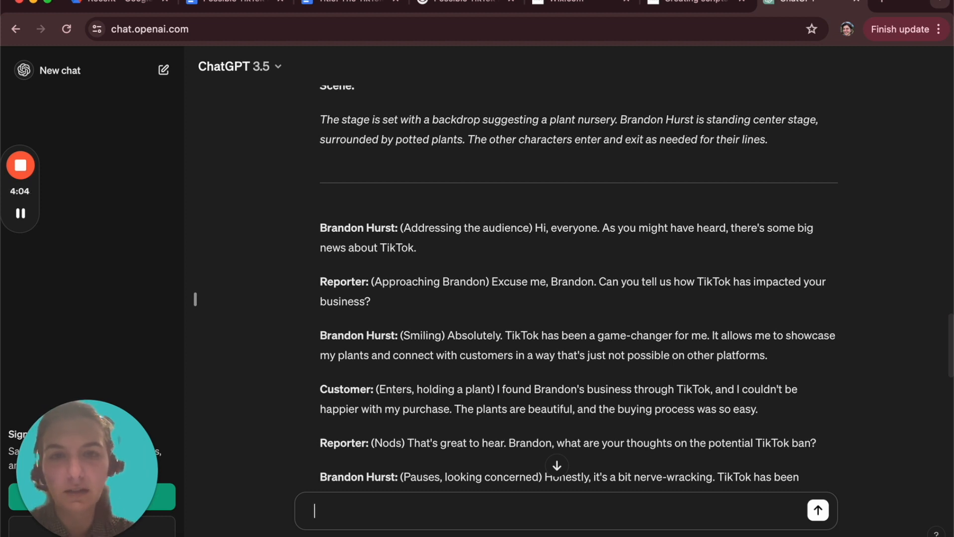
{"action": "scroll", "coordinate": [195, 299], "scroll_direction": "up", "scroll_amount": 3}
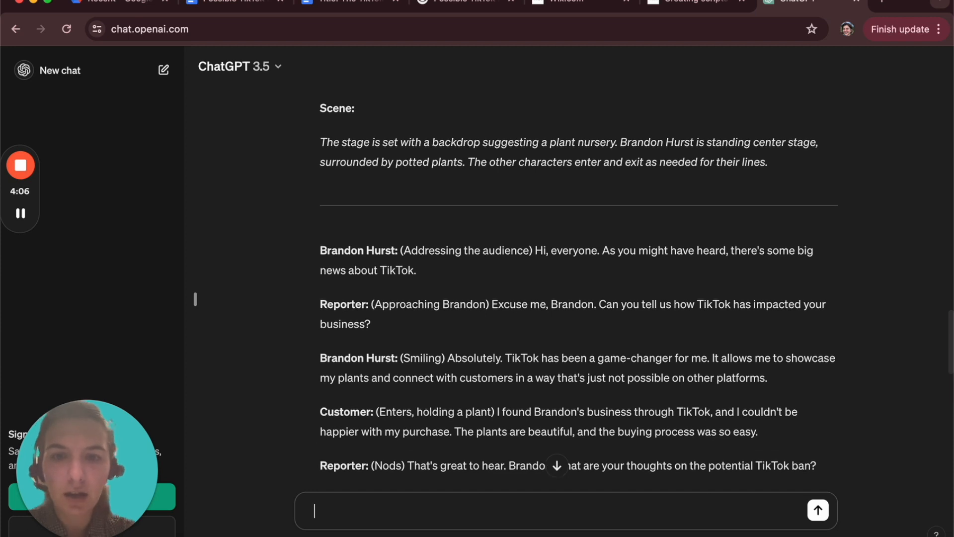
{"action": "scroll", "coordinate": [195, 298], "scroll_direction": "down", "scroll_amount": 3}
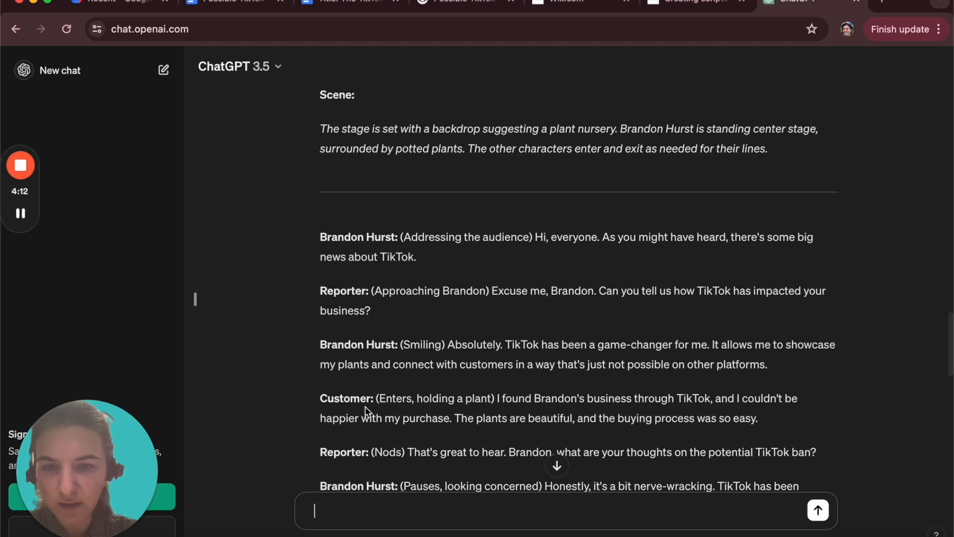
{"action": "scroll", "coordinate": [444, 399], "scroll_direction": "down", "scroll_amount": 1}
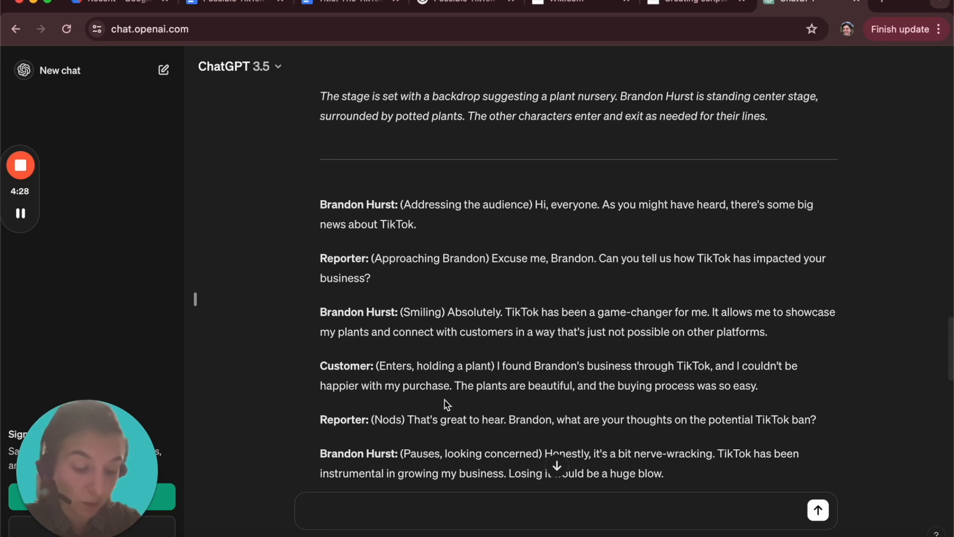
{"action": "scroll", "coordinate": [447, 404], "scroll_direction": "up", "scroll_amount": 3}
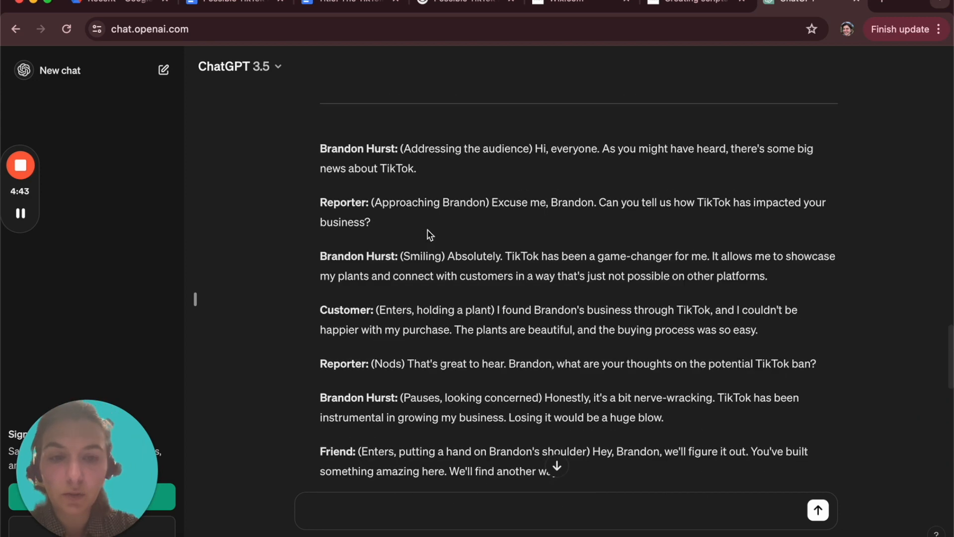
Copy the complete generated script, create a new Google Docs document from Google Drive, and paste the script into it.
{"action": "scroll", "coordinate": [426, 237], "scroll_direction": "down", "scroll_amount": 10}
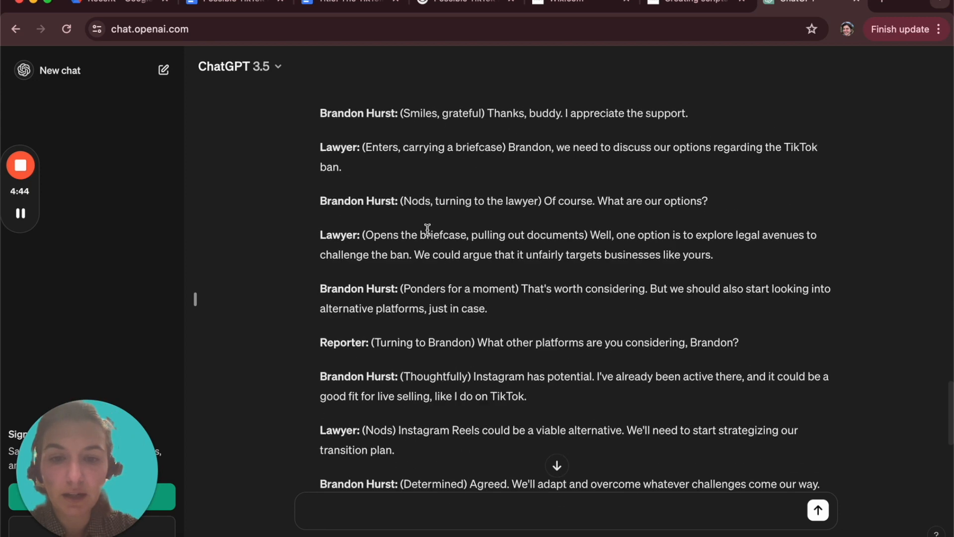
{"action": "scroll", "coordinate": [428, 229], "scroll_direction": "down", "scroll_amount": 7}
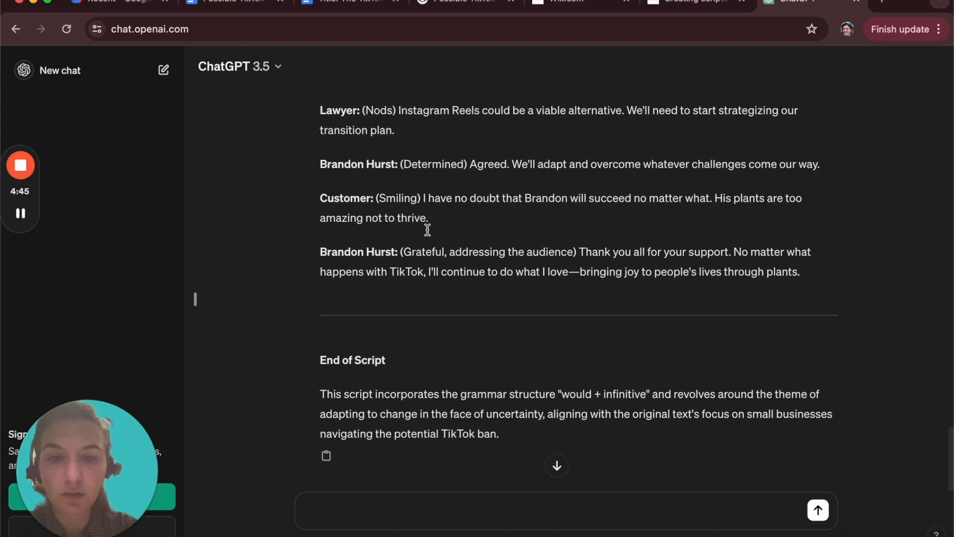
{"action": "left_click", "coordinate": [327, 458]}
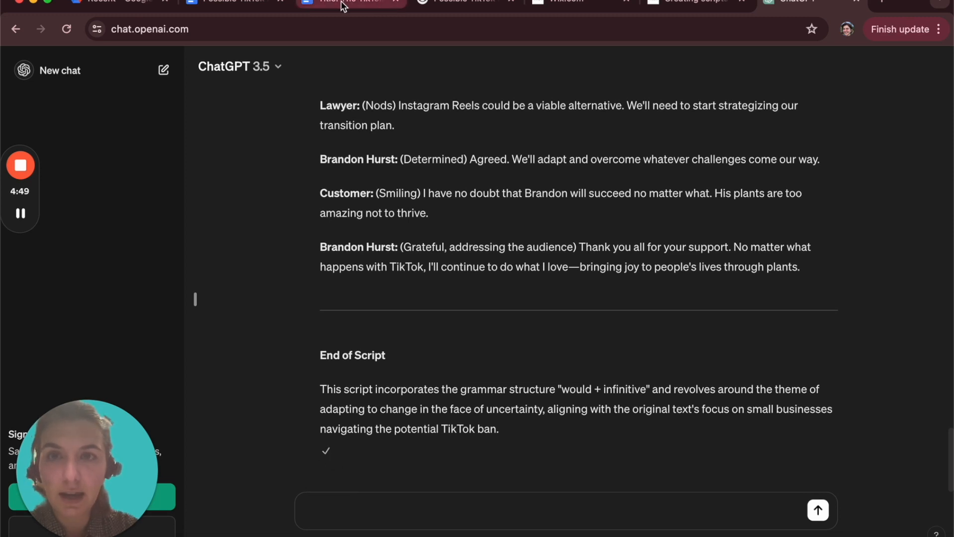
{"action": "left_click", "coordinate": [234, 6]}
{"action": "left_click", "coordinate": [155, 6]}
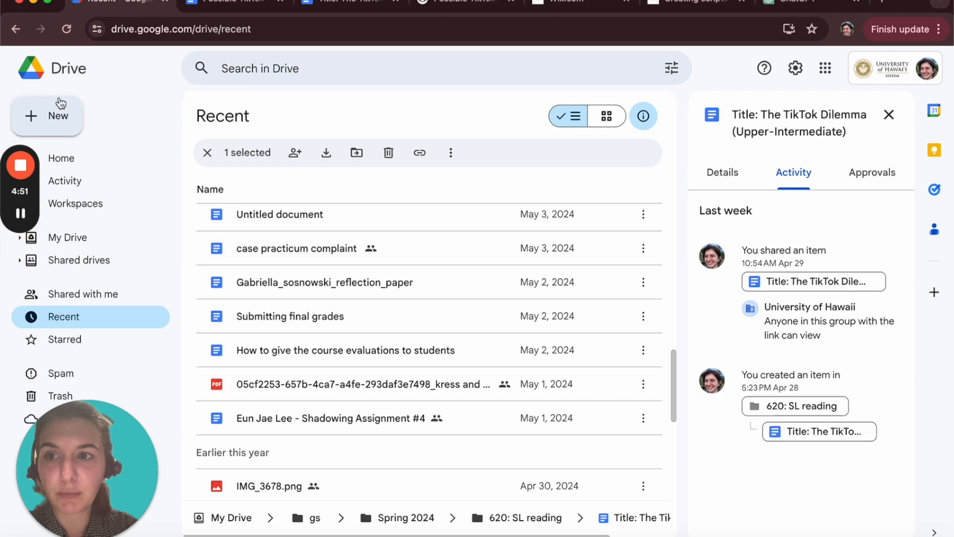
{"action": "left_click", "coordinate": [59, 102]}
{"action": "left_click", "coordinate": [82, 207]}
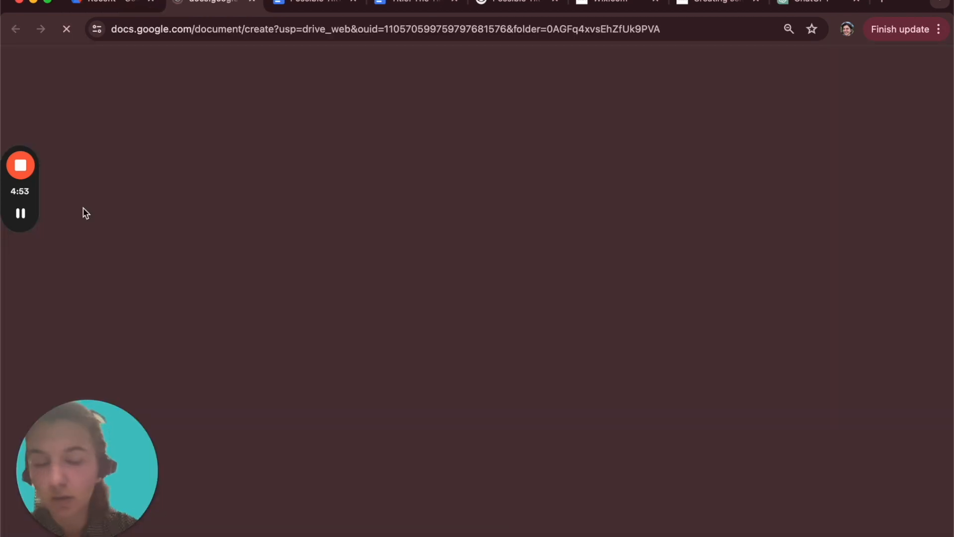
{"action": "key", "text": "super+v"}
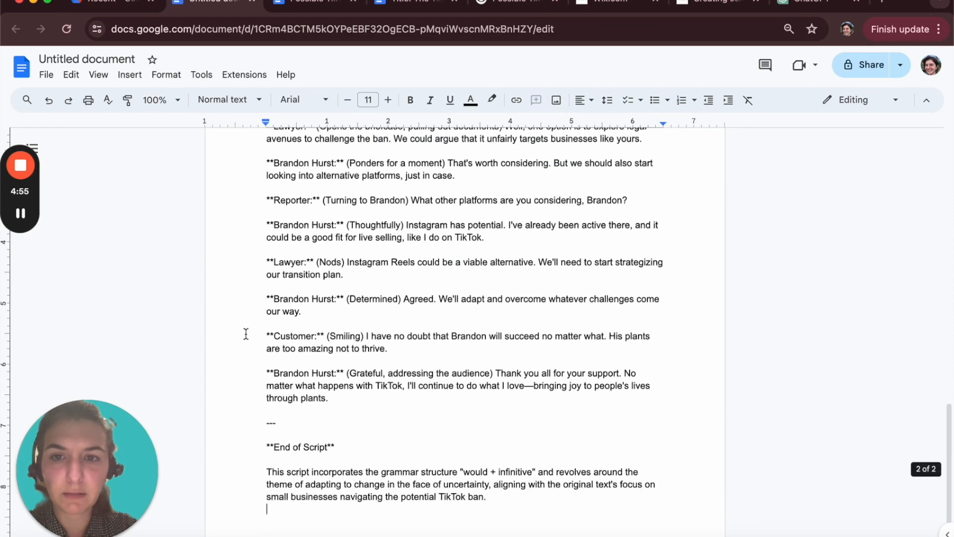
Delete ChatGPT's introductory sentence and the separator line above the script title in the new document.
{"action": "scroll", "coordinate": [246, 334], "scroll_direction": "up", "scroll_amount": 6}
{"action": "scroll", "coordinate": [246, 334], "scroll_direction": "up", "scroll_amount": 10}
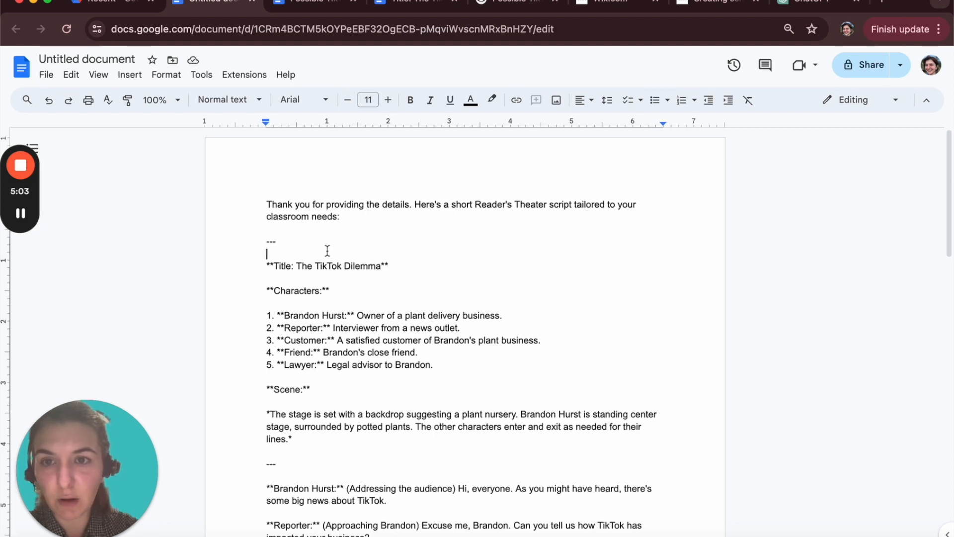
{"action": "left_click_drag", "start_coordinate": [326, 248], "coordinate": [219, 185]}
{"action": "key", "text": "BackSpace"}
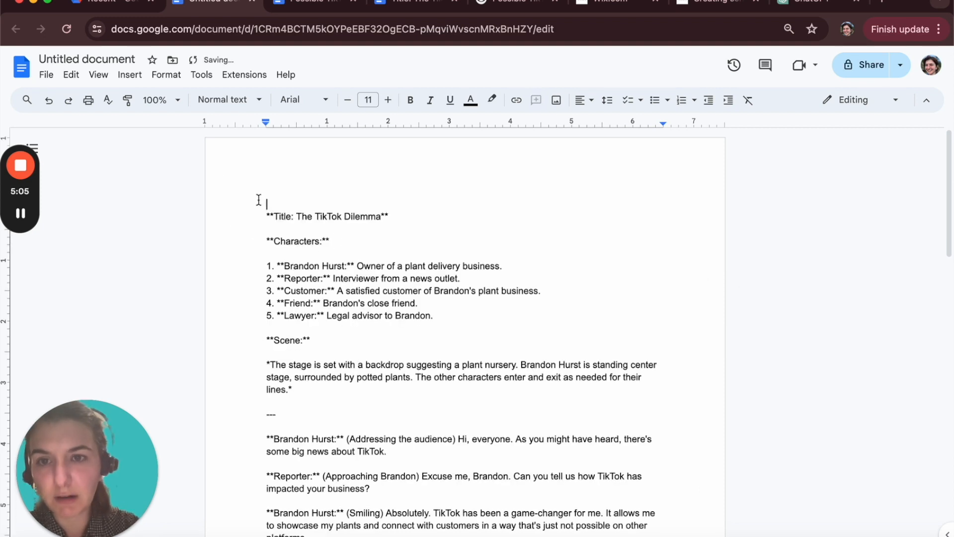
Delete the "Scene:" heading, the stage description beneath it and the separator line before the dialogue.
{"action": "scroll", "coordinate": [323, 273], "scroll_direction": "down", "scroll_amount": 3}
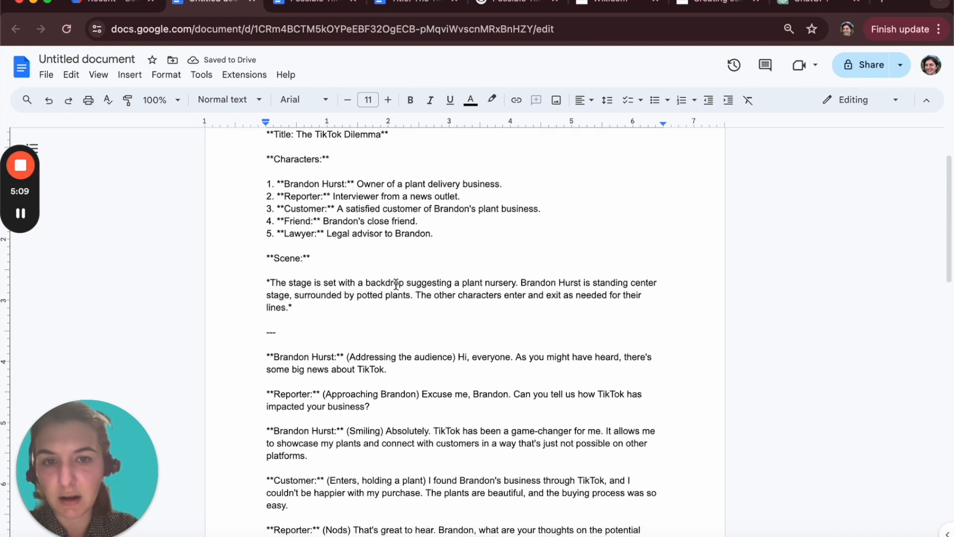
{"action": "left_click_drag", "start_coordinate": [277, 333], "coordinate": [215, 282]}
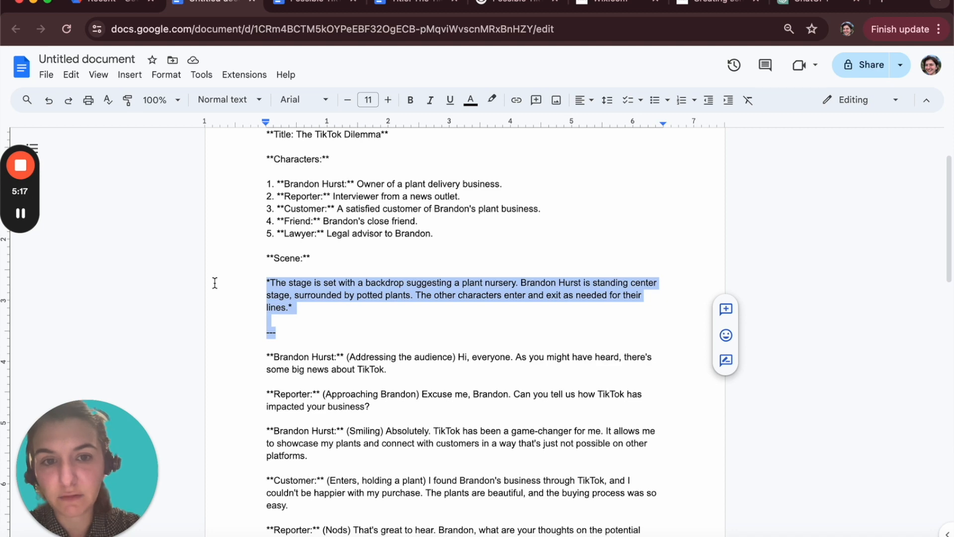
{"action": "key", "text": "BackSpace"}
{"action": "key", "text": "BackSpace"}
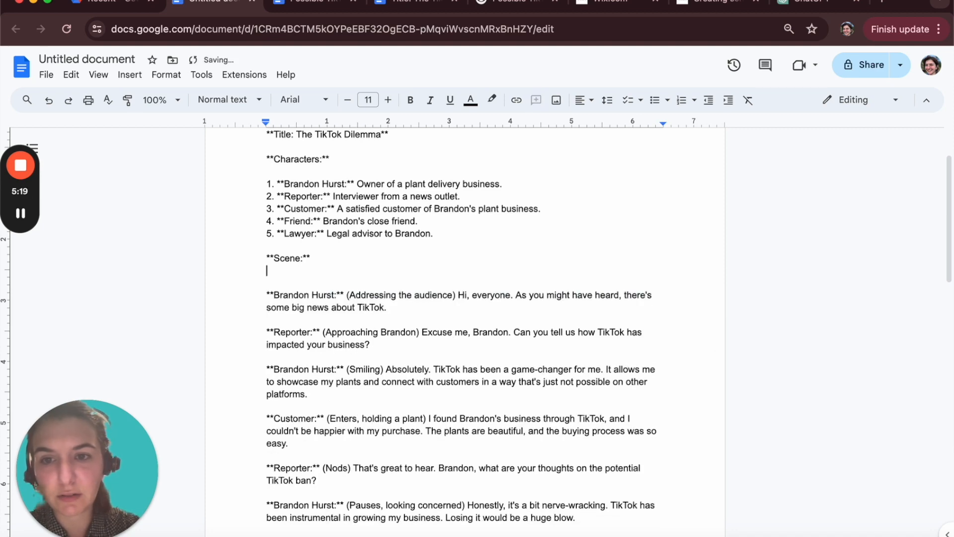
{"action": "left_click_drag", "start_coordinate": [230, 272], "coordinate": [243, 243]}
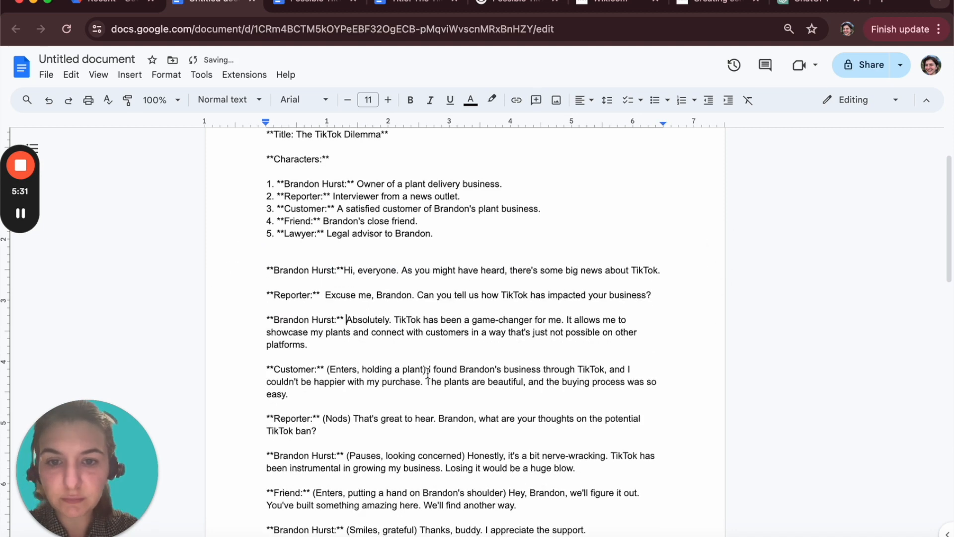
Remove the parenthesised stage directions "Enters, holding a plant", "Nods" and "Pauses, looking concerned" from the characters' lines.
{"action": "left_click_drag", "start_coordinate": [429, 368], "coordinate": [327, 373]}
{"action": "key", "text": "BackSpace"}
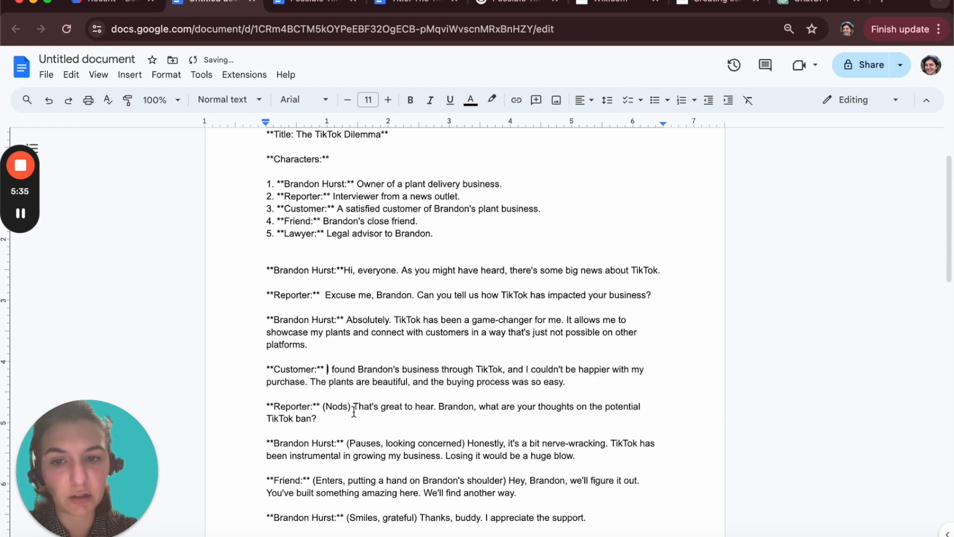
{"action": "left_click_drag", "start_coordinate": [353, 412], "coordinate": [320, 406]}
{"action": "key", "text": "BackSpace"}
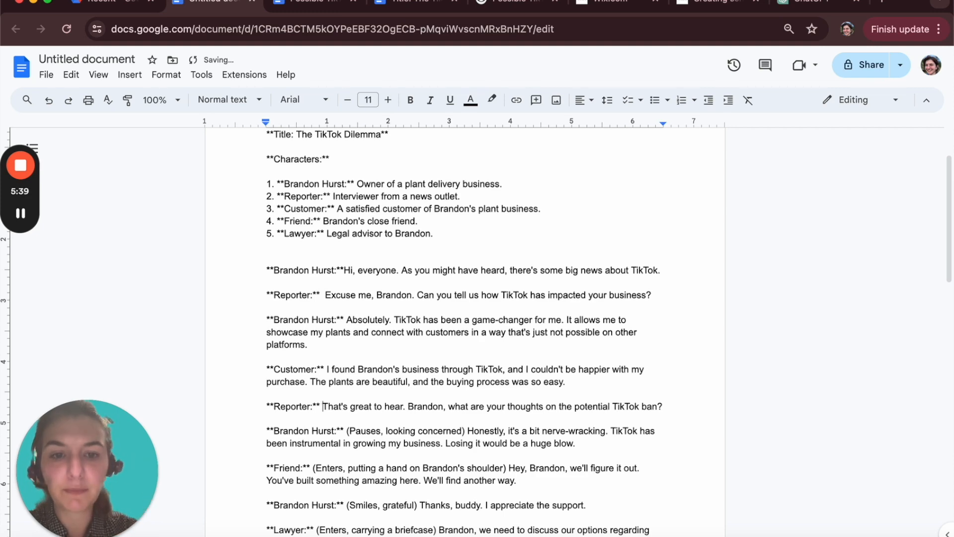
{"action": "scroll", "coordinate": [493, 434], "scroll_direction": "down", "scroll_amount": 1}
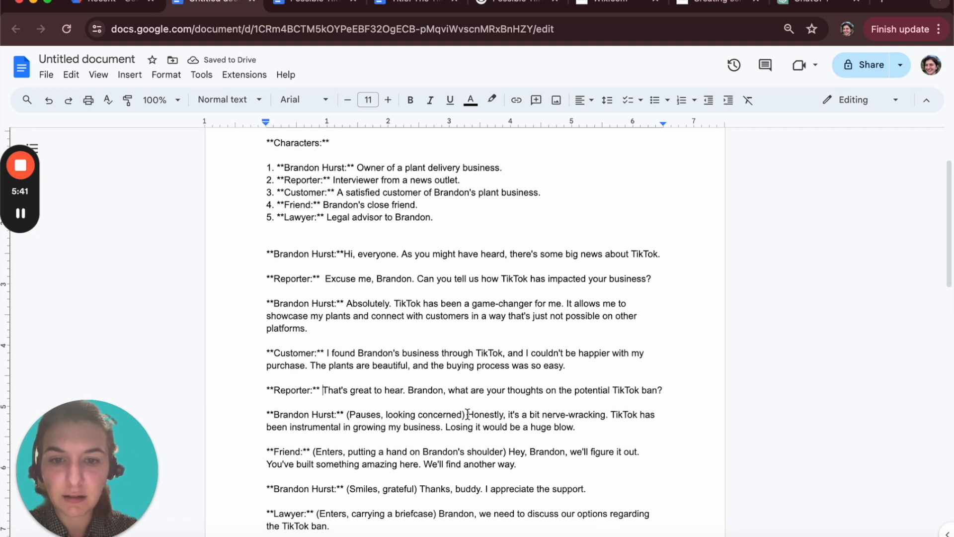
{"action": "left_click_drag", "start_coordinate": [468, 414], "coordinate": [345, 413]}
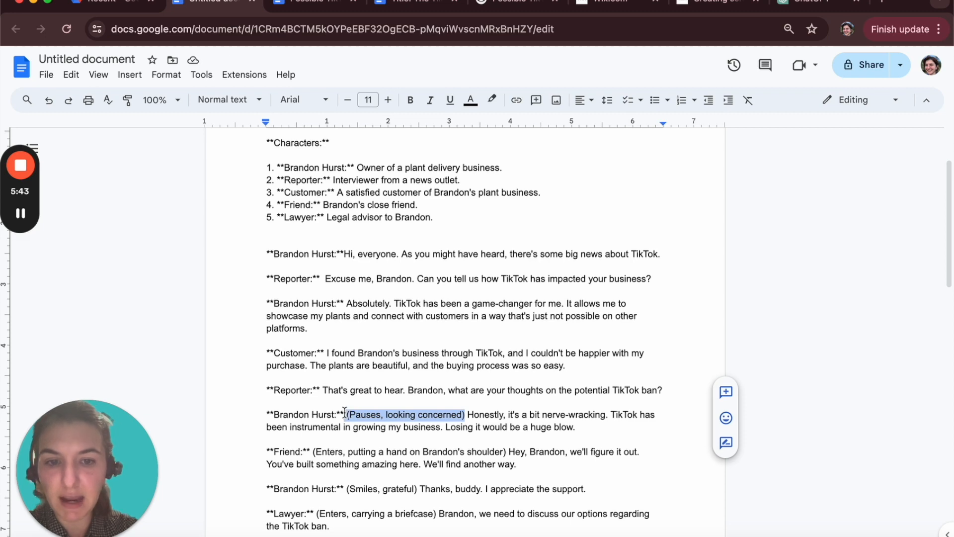
{"action": "key", "text": "BackSpace"}
{"action": "scroll", "coordinate": [344, 413], "scroll_direction": "down", "scroll_amount": 1}
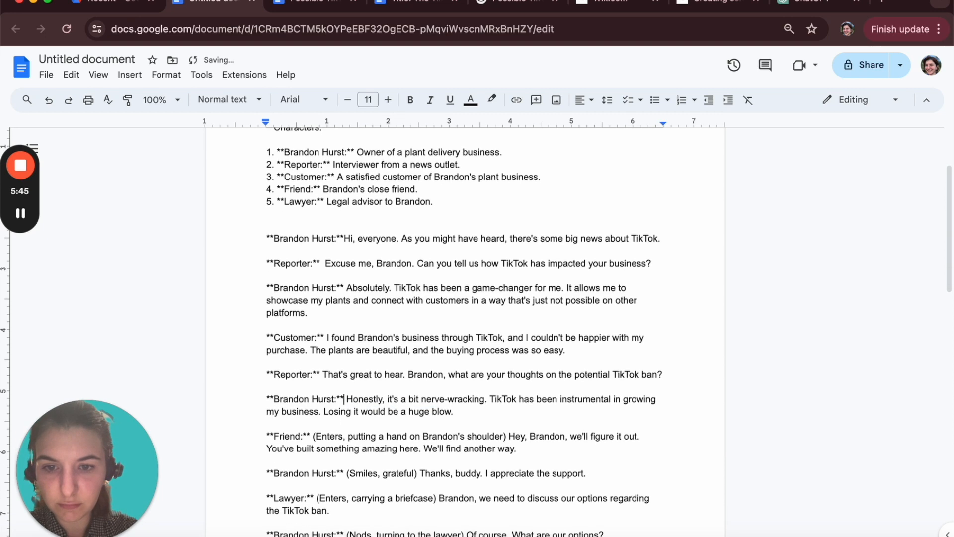
Format the entire script in 12-point Verdana.
{"action": "scroll", "coordinate": [345, 413], "scroll_direction": "down", "scroll_amount": 10}
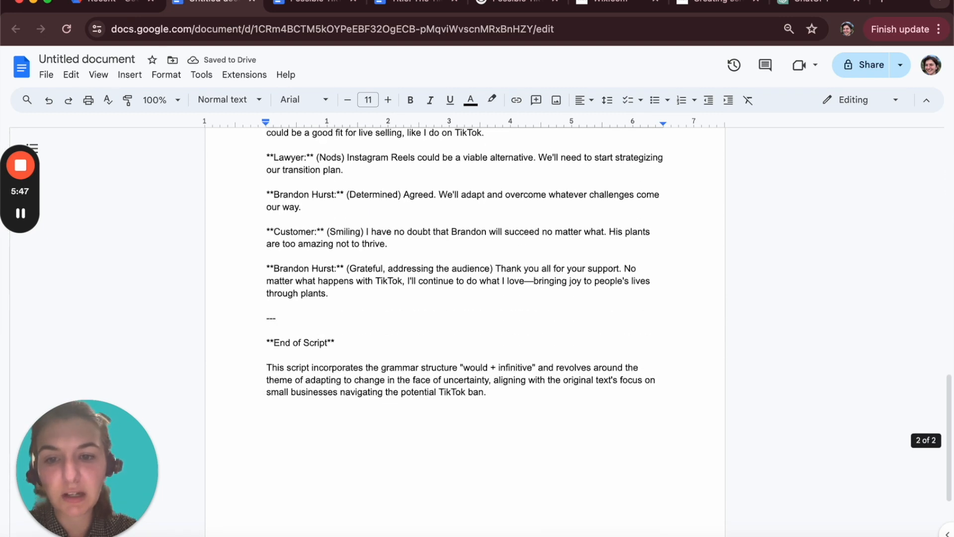
{"action": "scroll", "coordinate": [345, 412], "scroll_direction": "up", "scroll_amount": 12}
{"action": "scroll", "coordinate": [344, 410], "scroll_direction": "down", "scroll_amount": 10}
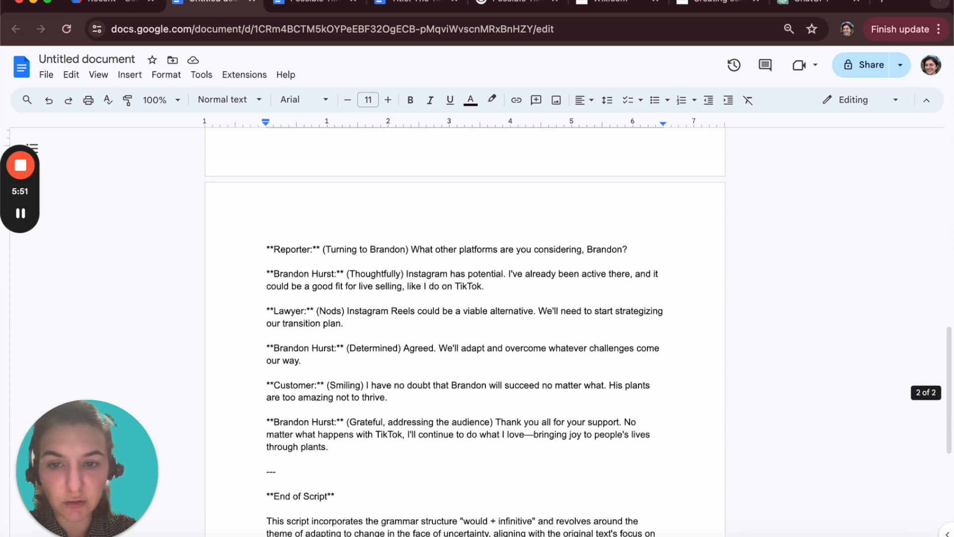
{"action": "left_click_drag", "start_coordinate": [381, 465], "coordinate": [231, 46]}
{"action": "left_click", "coordinate": [368, 99]}
{"action": "type", "text": "12"}
{"action": "key", "text": "Return"}
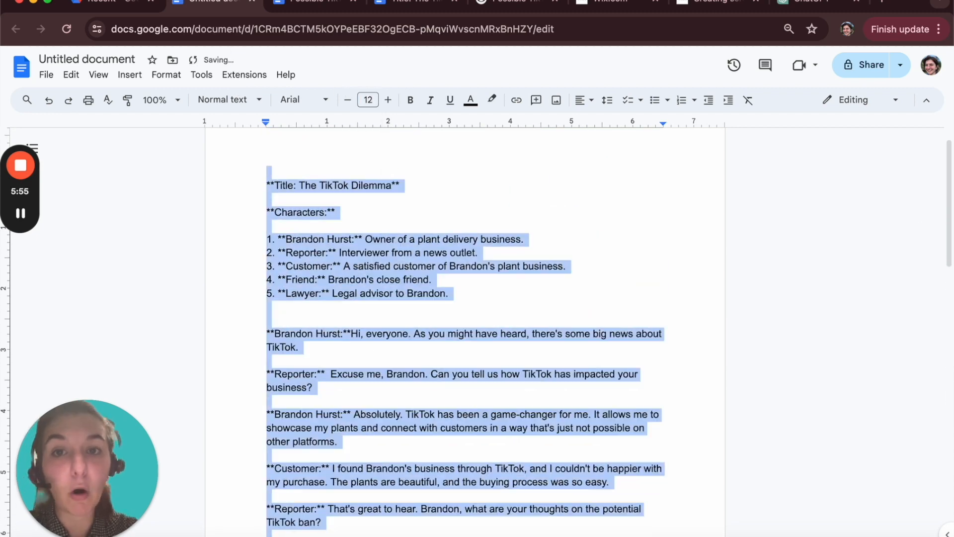
{"action": "left_click", "coordinate": [303, 100]}
{"action": "left_click", "coordinate": [329, 176]}
{"action": "left_click", "coordinate": [370, 304]}
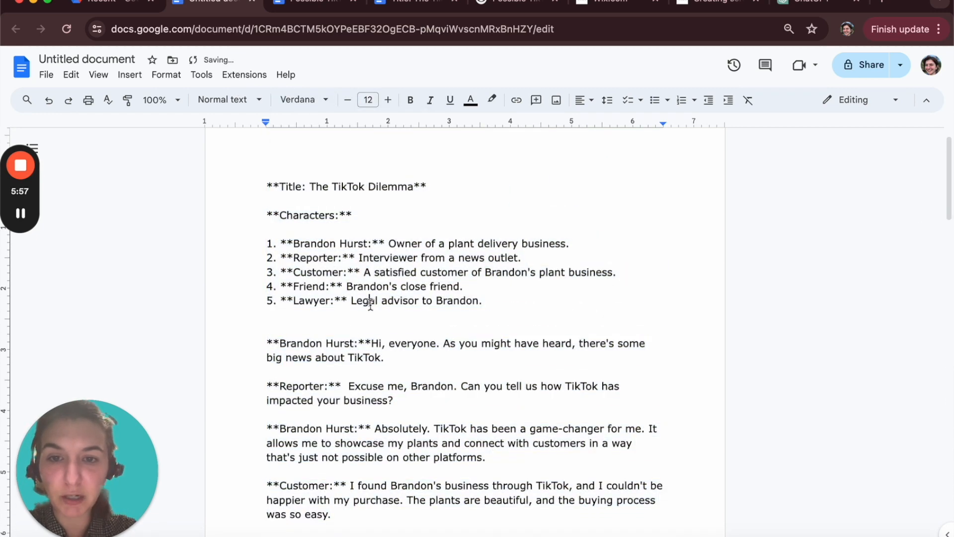
Review the character list and opening dialogue of the reformatted script.
{"action": "scroll", "coordinate": [370, 304], "scroll_direction": "down", "scroll_amount": 3}
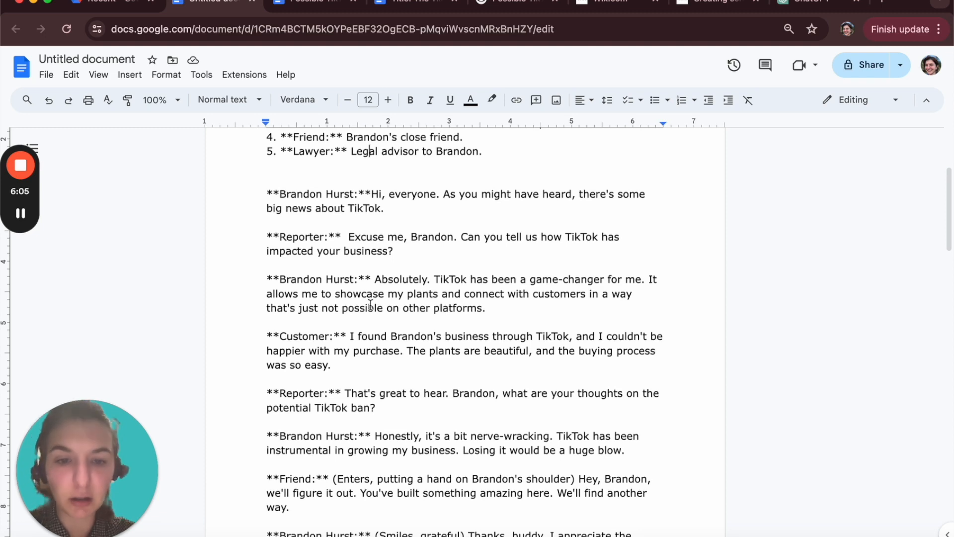
{"action": "scroll", "coordinate": [377, 352], "scroll_direction": "down", "scroll_amount": 1}
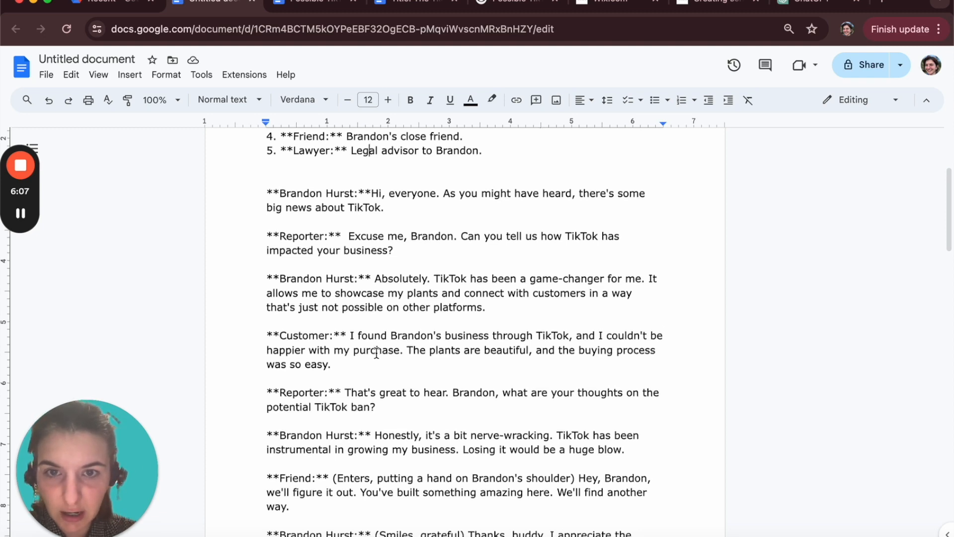
{"action": "scroll", "coordinate": [376, 353], "scroll_direction": "up", "scroll_amount": 3}
{"action": "scroll", "coordinate": [377, 352], "scroll_direction": "up", "scroll_amount": 2}
{"action": "scroll", "coordinate": [376, 352], "scroll_direction": "down", "scroll_amount": 1}
{"action": "scroll", "coordinate": [376, 352], "scroll_direction": "up", "scroll_amount": 2}
{"action": "scroll", "coordinate": [376, 352], "scroll_direction": "down", "scroll_amount": 2}
{"action": "scroll", "coordinate": [376, 352], "scroll_direction": "down", "scroll_amount": 1}
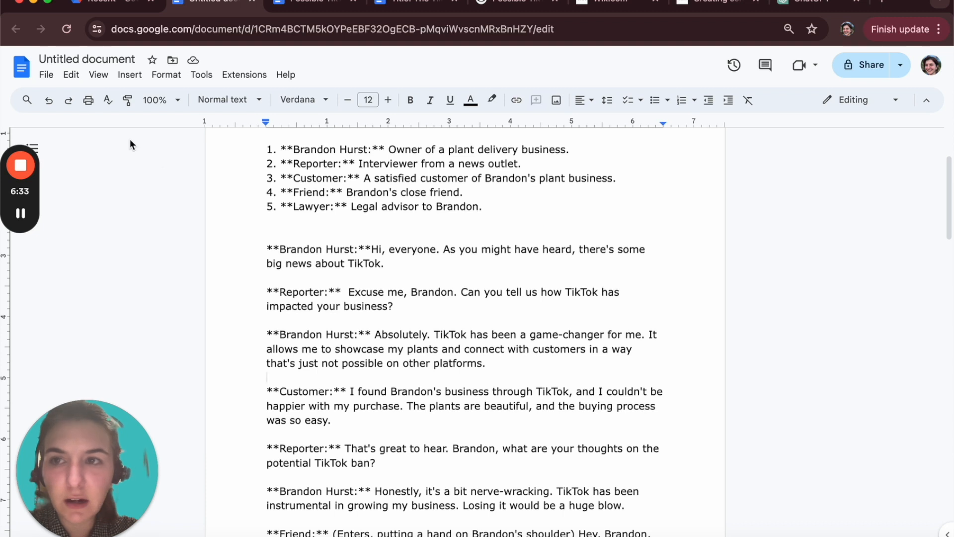
Search the script for "woud" with Find and replace, and examine the rest of the dialogue for the would + infinitive structure.
{"action": "left_click", "coordinate": [68, 76]}
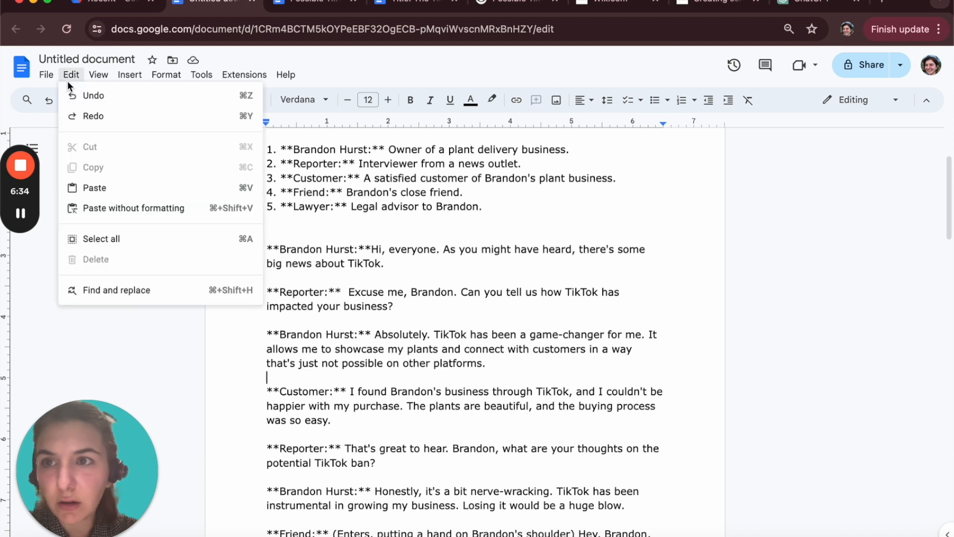
{"action": "left_click", "coordinate": [124, 286]}
{"action": "type", "text": "woud"}
{"action": "scroll", "coordinate": [424, 417], "scroll_direction": "down", "scroll_amount": 1}
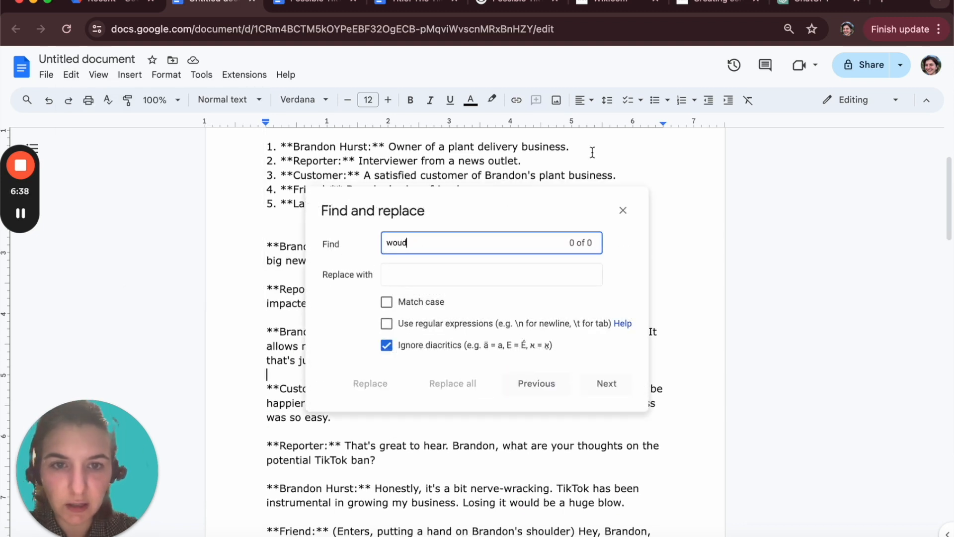
{"action": "left_click_drag", "start_coordinate": [563, 204], "coordinate": [289, 163]}
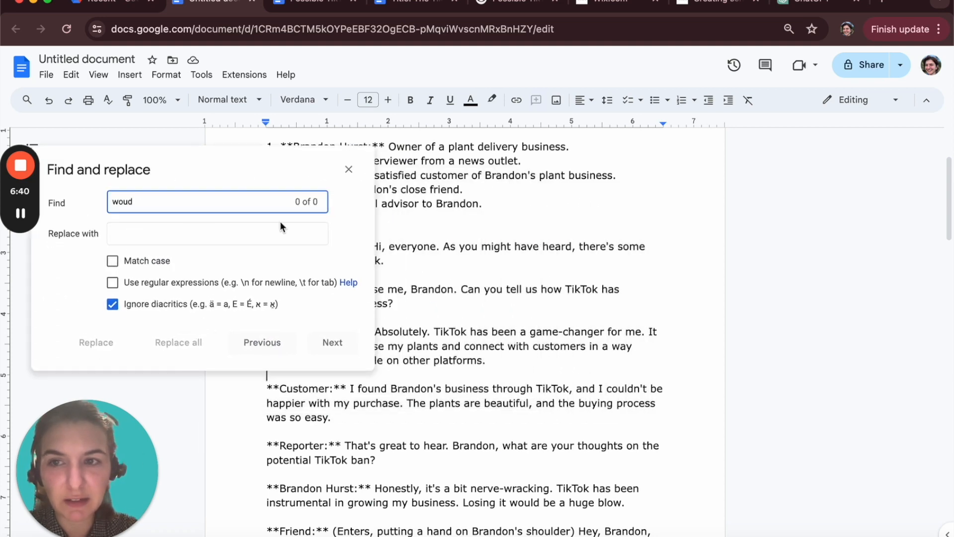
{"action": "triple_click", "coordinate": [270, 201]}
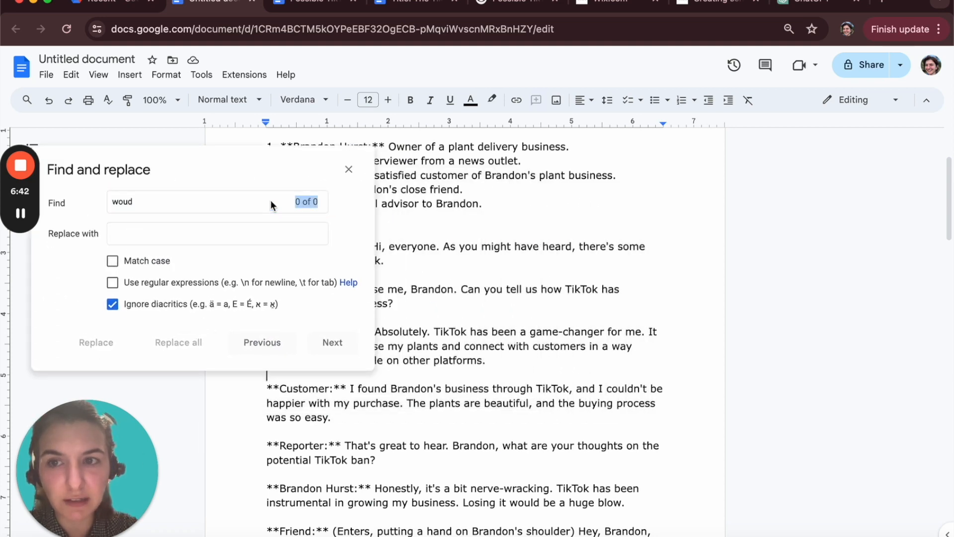
{"action": "double_click", "coordinate": [254, 198]}
{"action": "scroll", "coordinate": [428, 433], "scroll_direction": "down", "scroll_amount": 20}
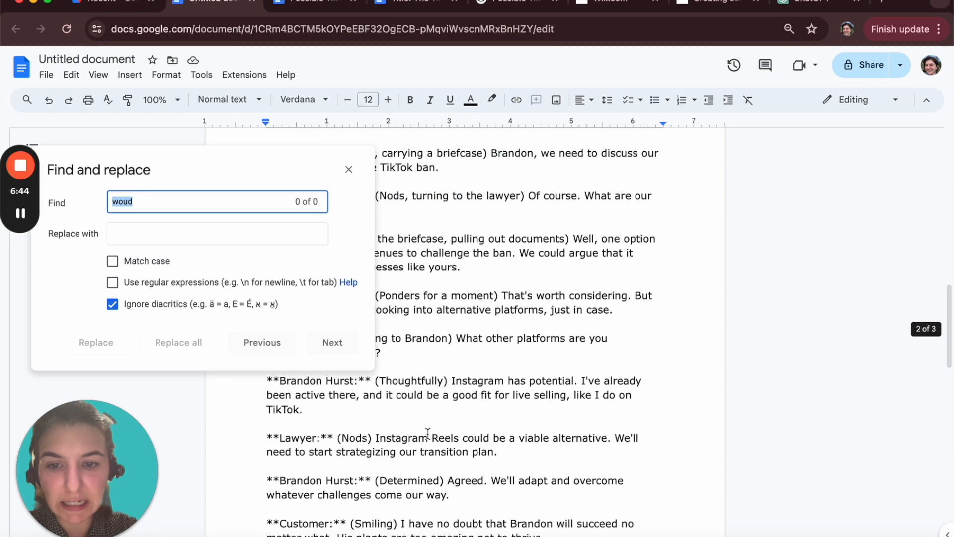
{"action": "scroll", "coordinate": [428, 434], "scroll_direction": "up", "scroll_amount": 2}
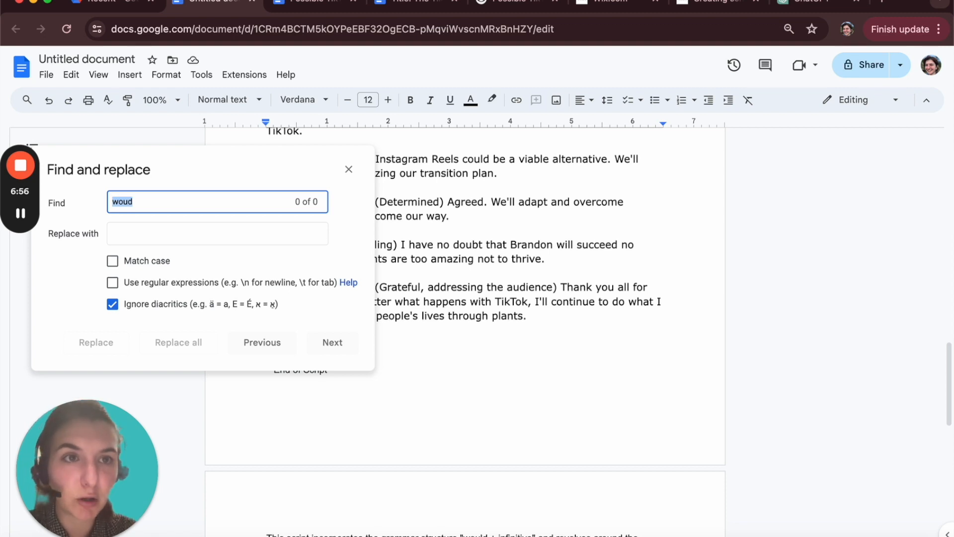
Switch to ChatGPT and send the message "Please include more would+infinitive examples in the script".
{"action": "left_click", "coordinate": [791, 3]}
{"action": "left_click", "coordinate": [347, 512]}
{"action": "type", "text": "Please"}
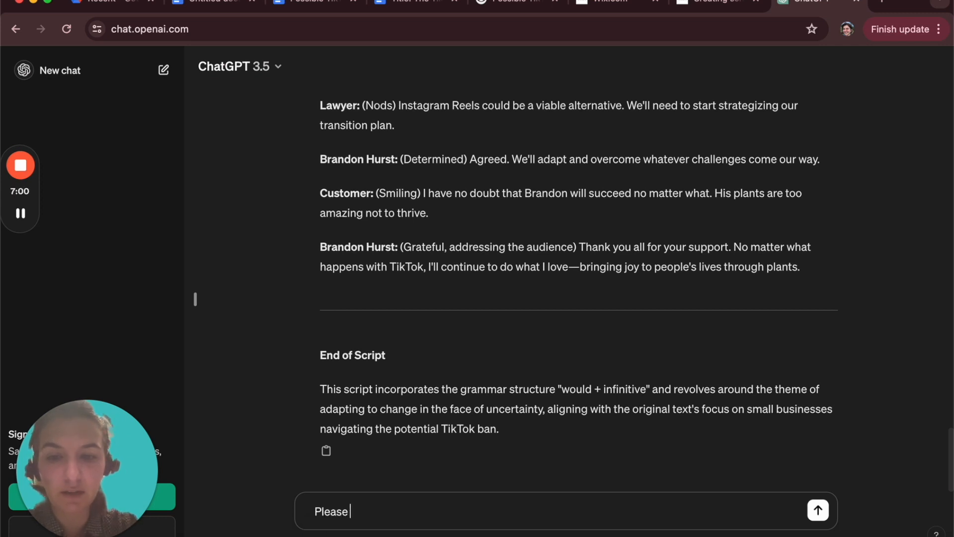
{"action": "type", "text": " include "}
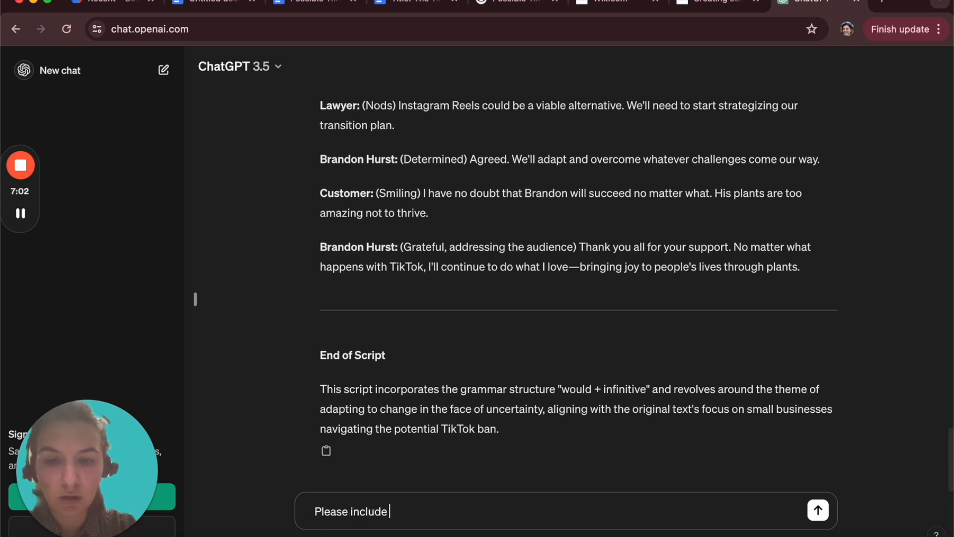
{"action": "type", "text": "more would+infinitive e"}
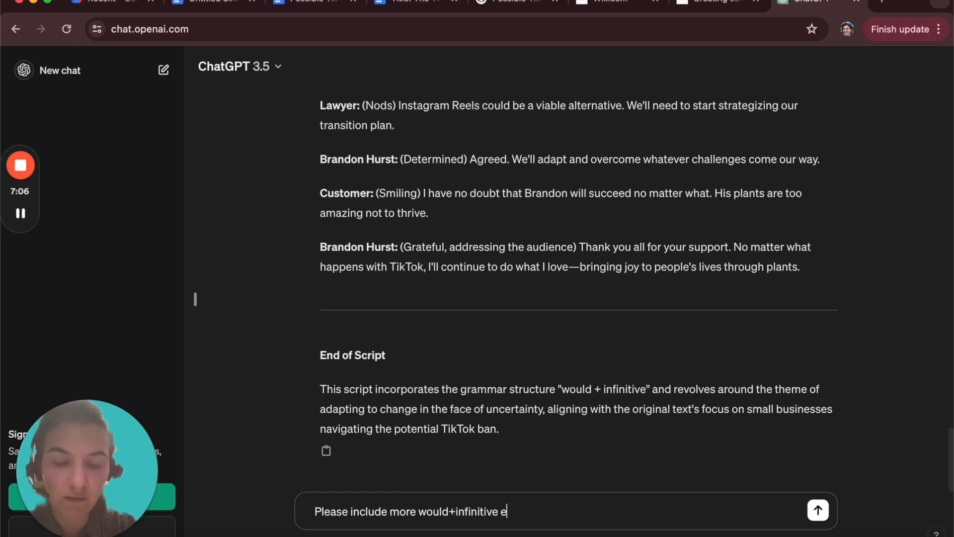
{"action": "type", "text": "xamples in the script"}
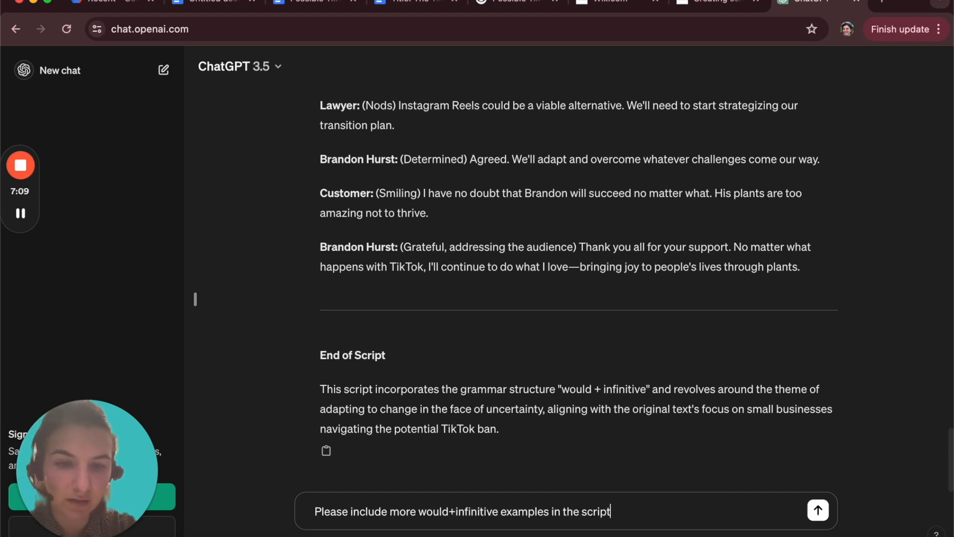
{"action": "key", "text": "Return"}
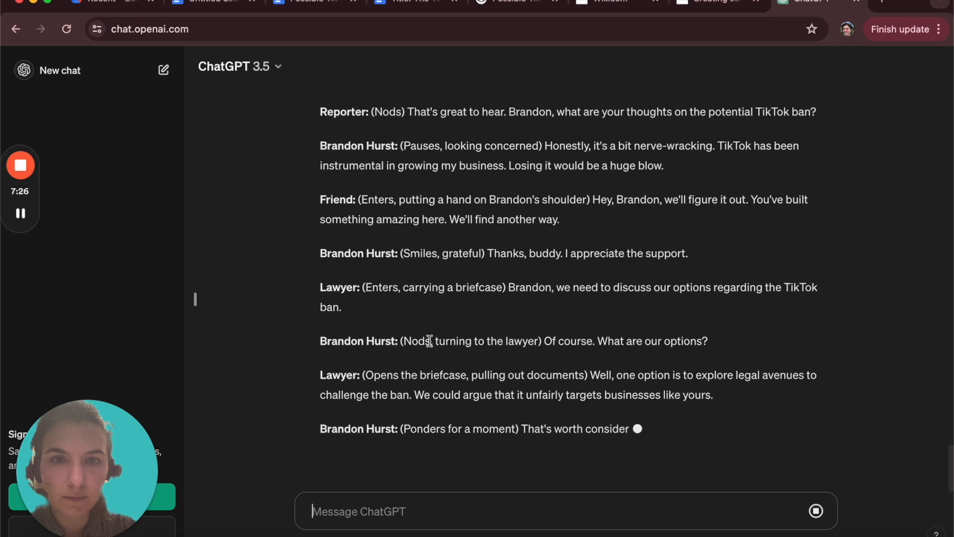
Read through the regenerated script, checking the characters' lines for uses of would + infinitive.
{"action": "scroll", "coordinate": [429, 341], "scroll_direction": "up", "scroll_amount": 2}
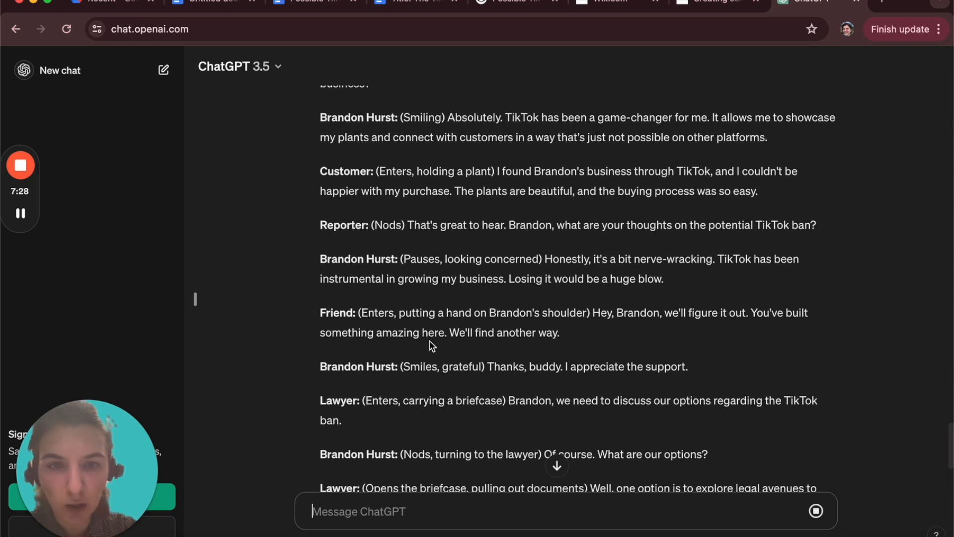
{"action": "left_click_drag", "start_coordinate": [527, 278], "coordinate": [648, 285]}
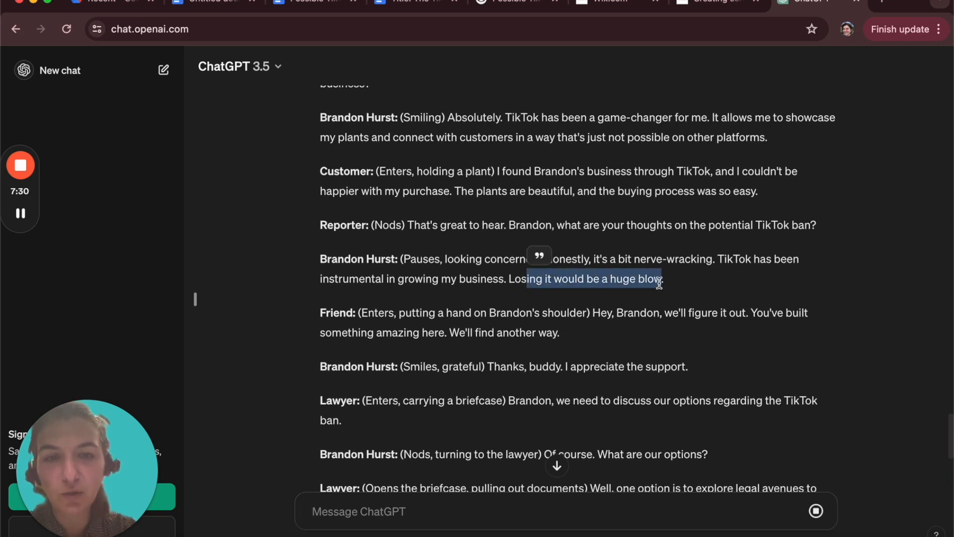
{"action": "left_click", "coordinate": [648, 283]}
{"action": "scroll", "coordinate": [660, 283], "scroll_direction": "down", "scroll_amount": 1}
{"action": "scroll", "coordinate": [659, 282], "scroll_direction": "down", "scroll_amount": 5}
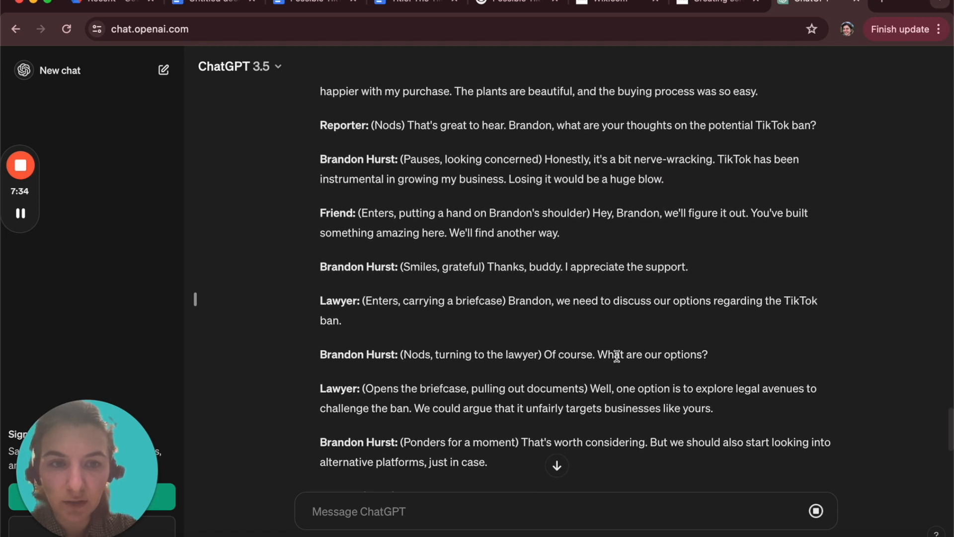
{"action": "scroll", "coordinate": [664, 299], "scroll_direction": "down", "scroll_amount": 2}
{"action": "scroll", "coordinate": [618, 358], "scroll_direction": "down", "scroll_amount": 2}
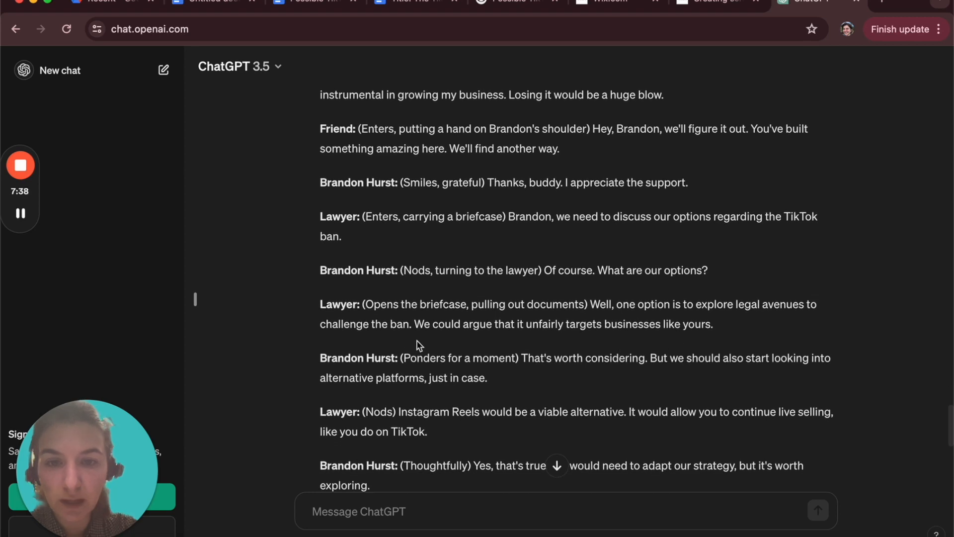
{"action": "scroll", "coordinate": [437, 337], "scroll_direction": "down", "scroll_amount": 3}
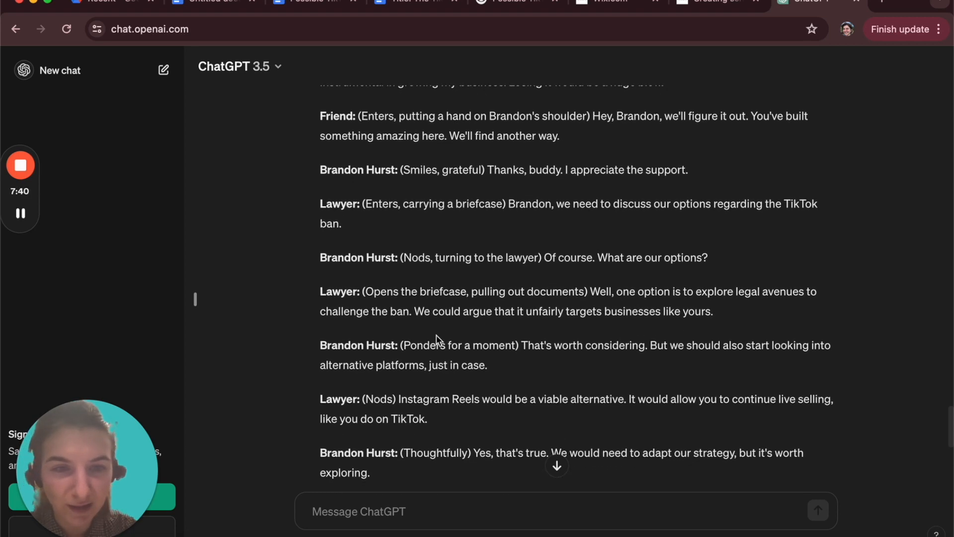
{"action": "scroll", "coordinate": [437, 335], "scroll_direction": "down", "scroll_amount": 1}
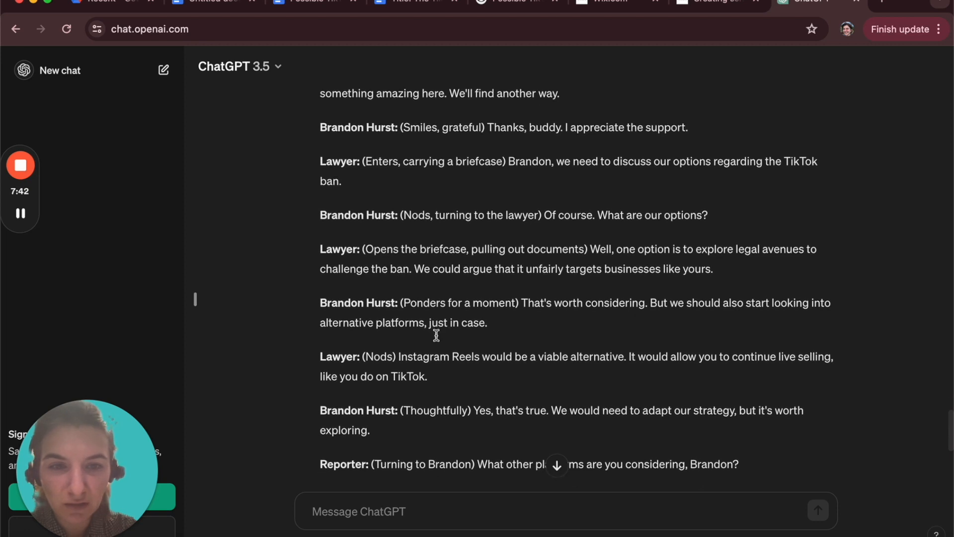
{"action": "scroll", "coordinate": [773, 368], "scroll_direction": "down", "scroll_amount": 4}
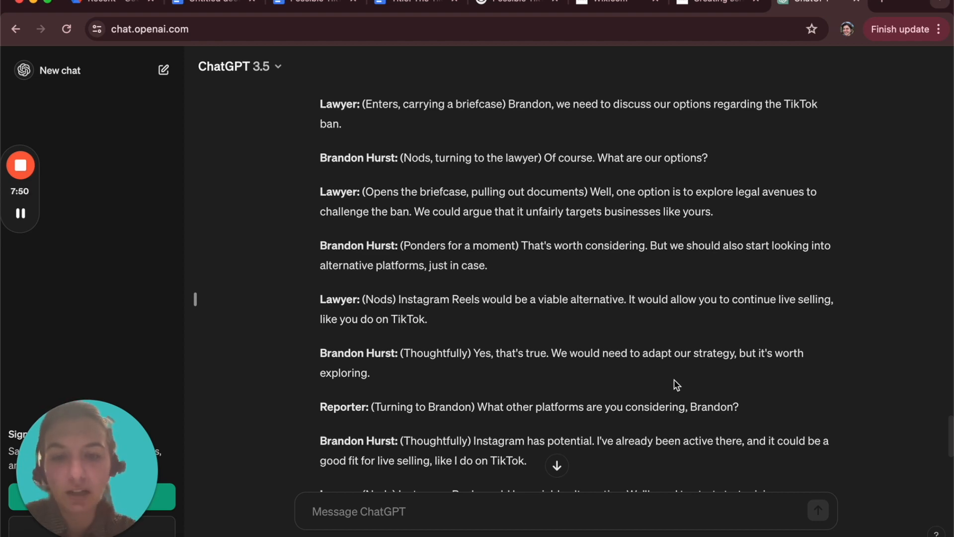
Send the message "Please remove the instructions for how the line should be read and what the actor should be doing".
{"action": "left_click", "coordinate": [556, 465]}
{"action": "key", "text": "Caps_Lock"}
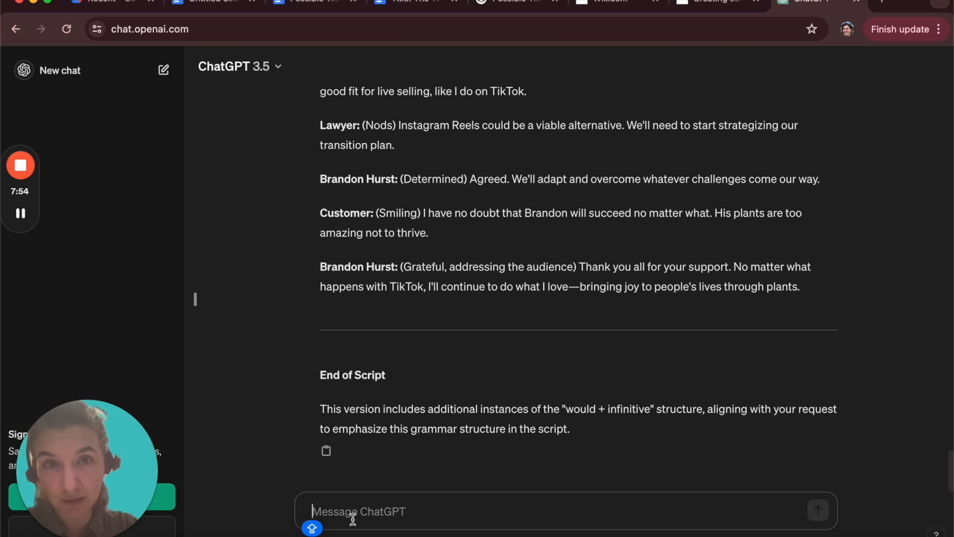
{"action": "type", "text": "Ple"}
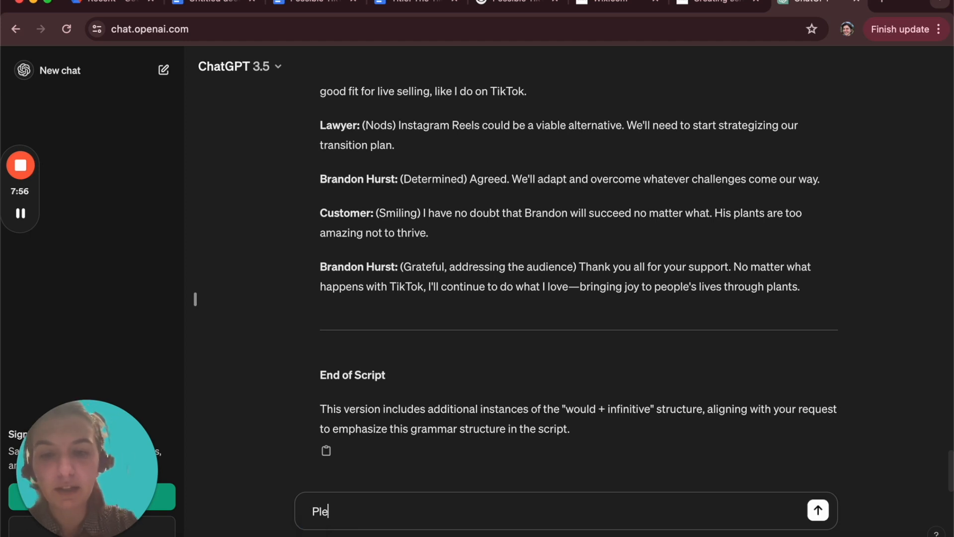
{"action": "type", "text": "as"}
{"action": "key", "text": "BackSpace"}
{"action": "type", "text": "ase remove the instruction"}
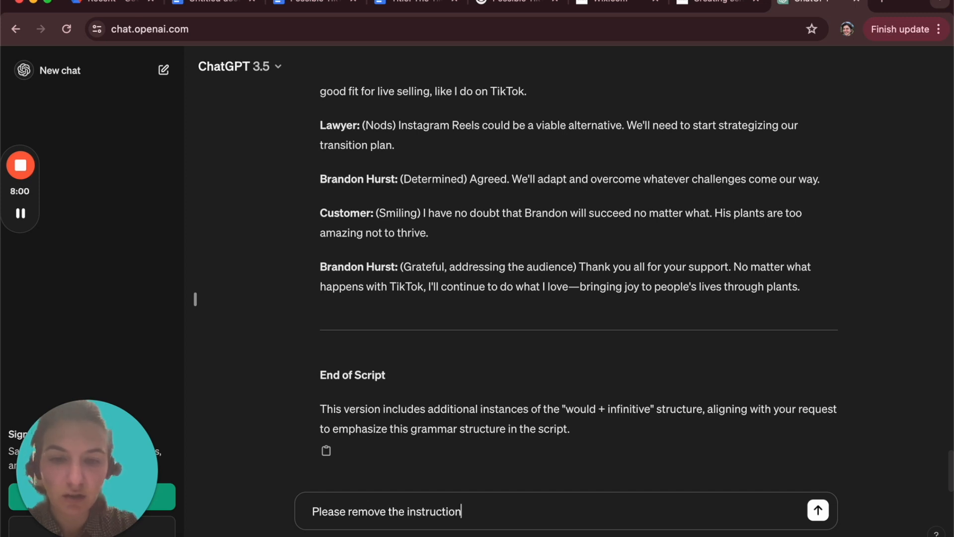
{"action": "type", "text": "s for how the li"}
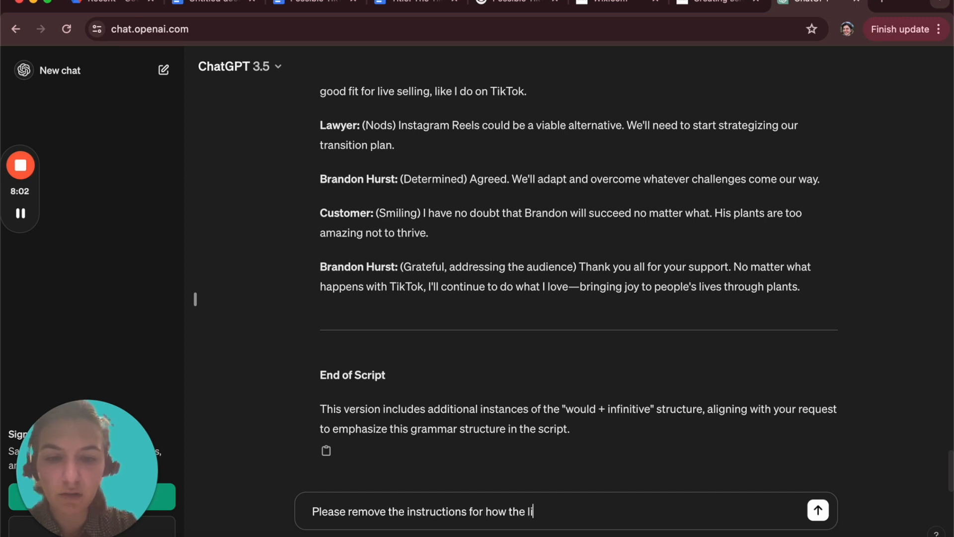
{"action": "type", "text": "ne should be rea"}
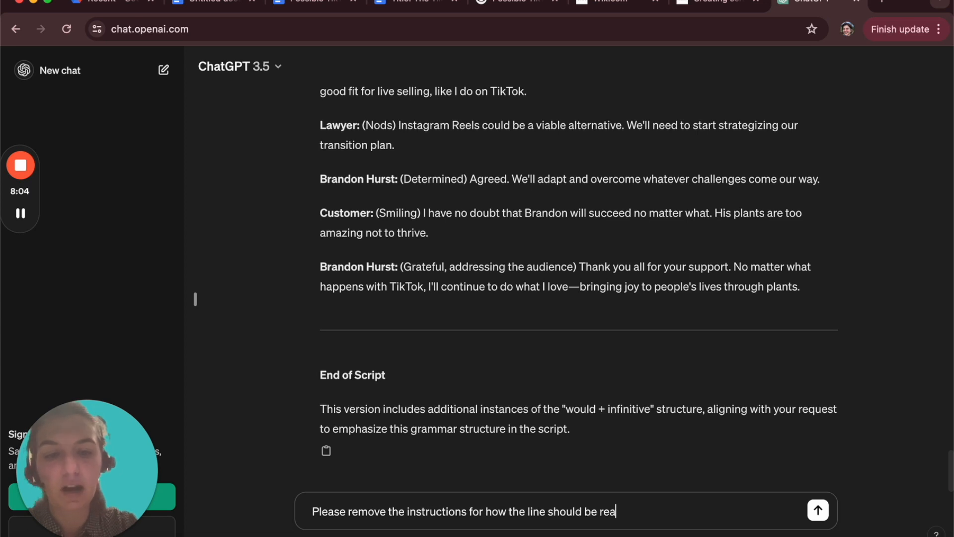
{"action": "type", "text": "d and what the actor should bne"}
{"action": "key", "text": "BackSpace"}
{"action": "key", "text": "BackSpace"}
{"action": "type", "text": "e doing"}
{"action": "key", "text": "Return"}
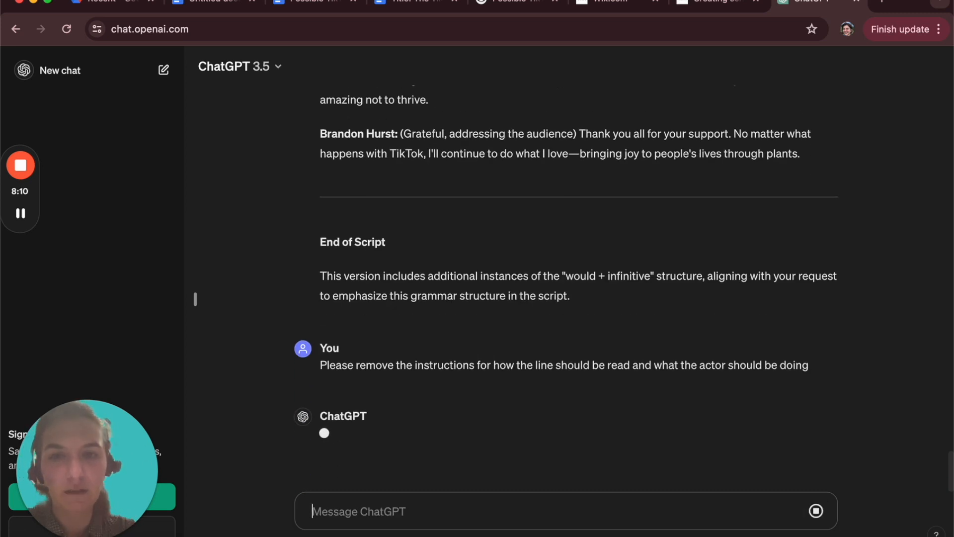